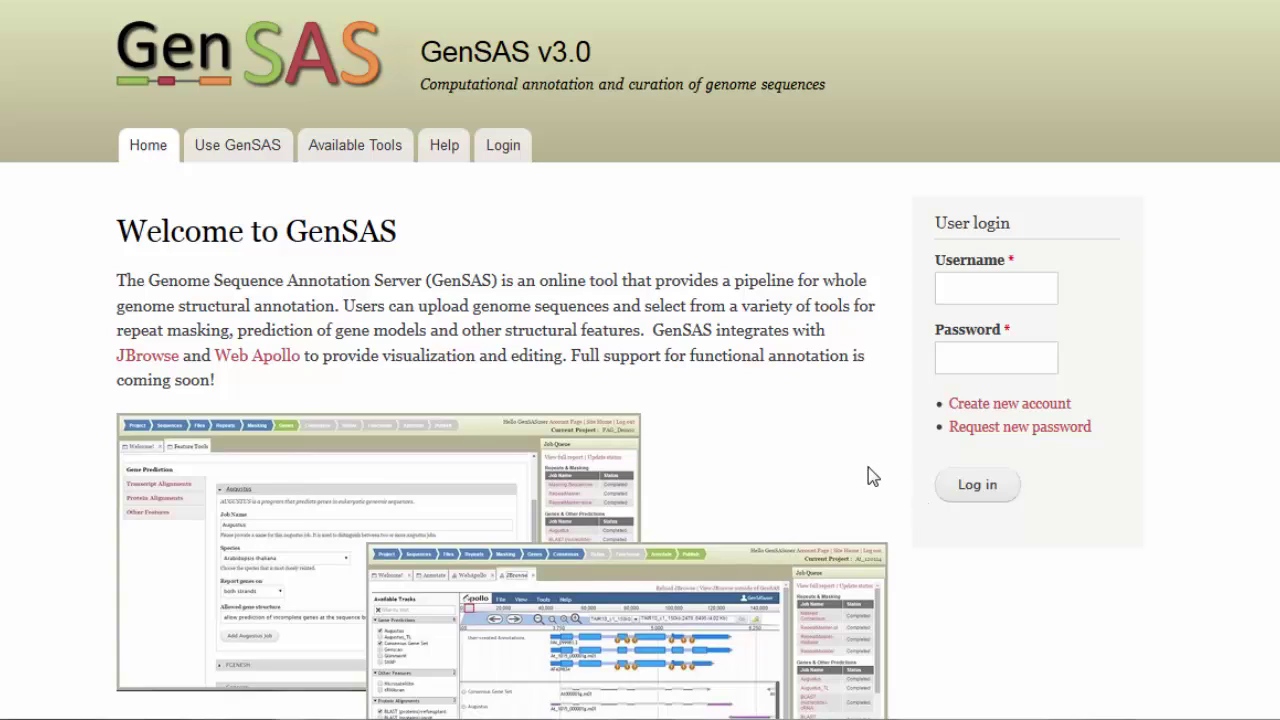
Browse the Available Tools list, then view the GenSAS Help page
click(355, 144)
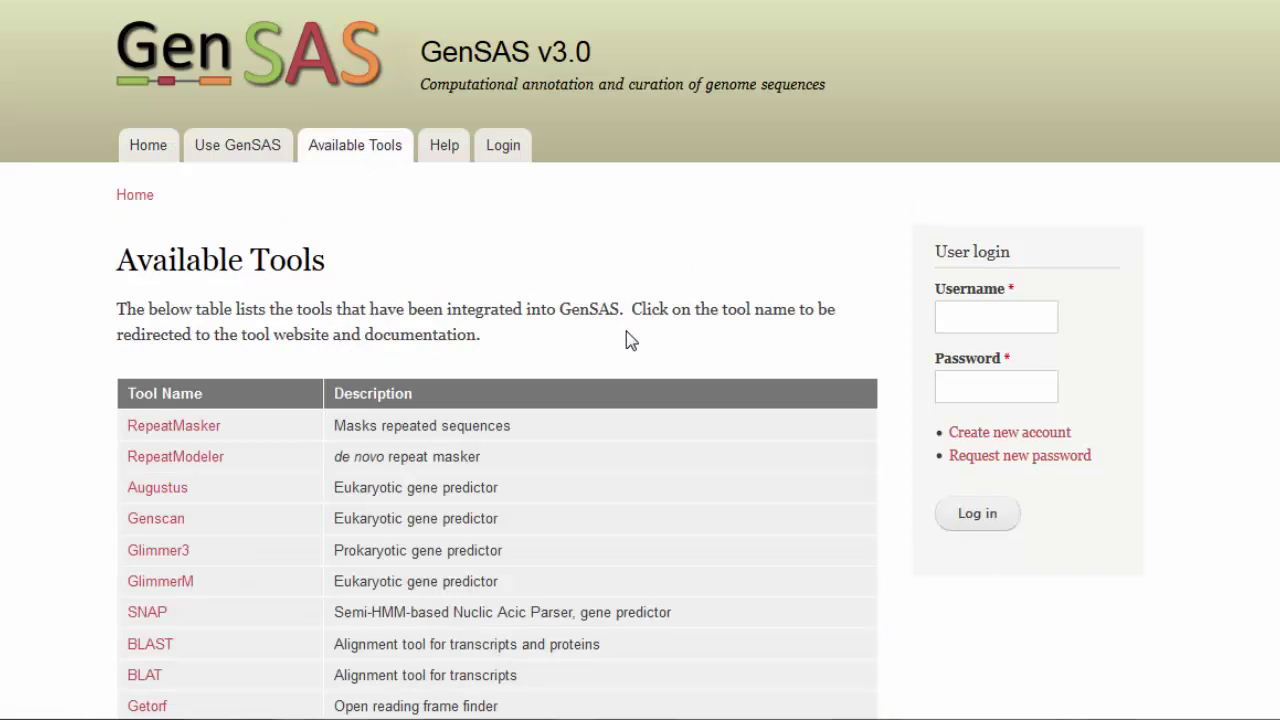
scroll(630, 350, down, 1)
scroll(637, 362, down, 3)
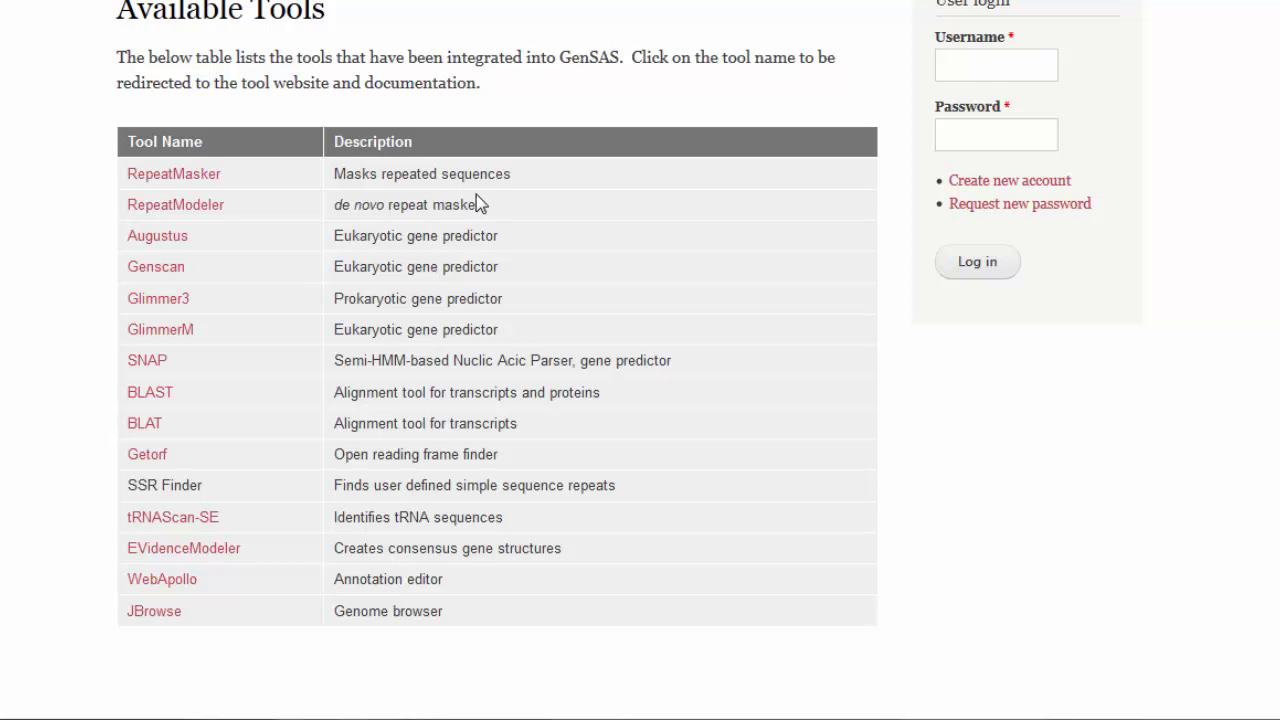
scroll(474, 200, up, 3)
click(447, 150)
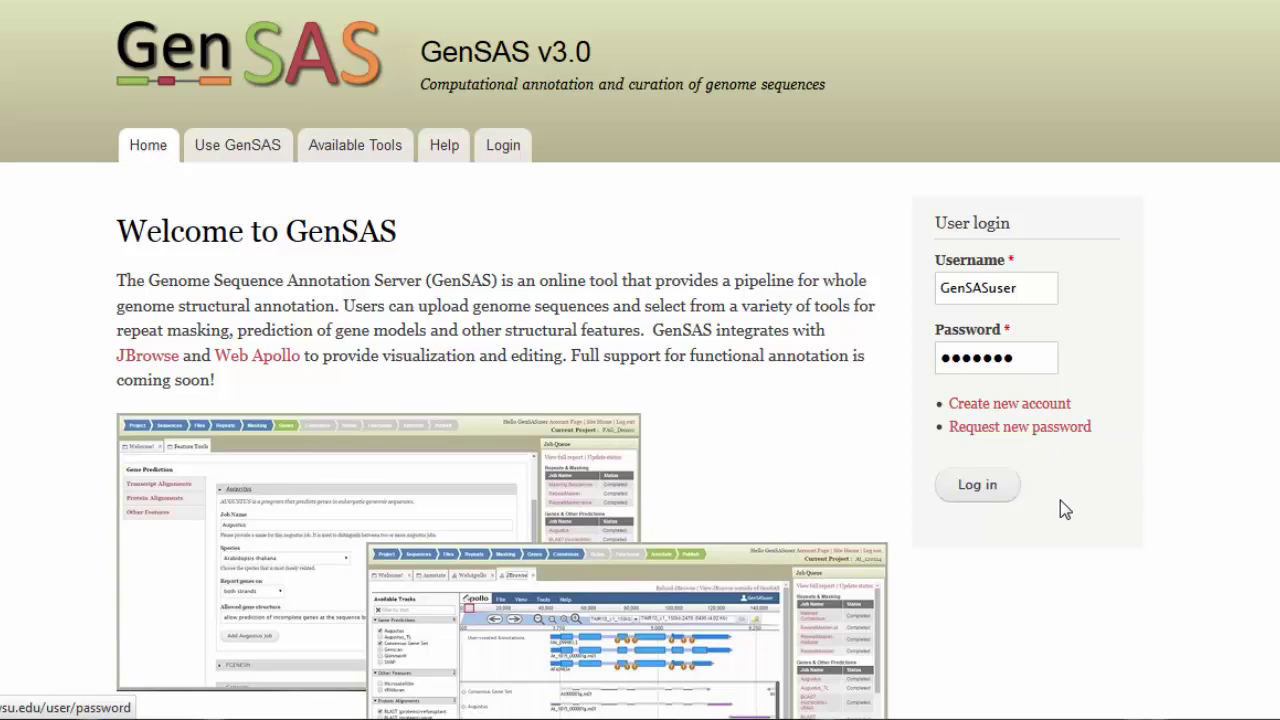
Log in to GenSAS with the entered credentials
click(984, 491)
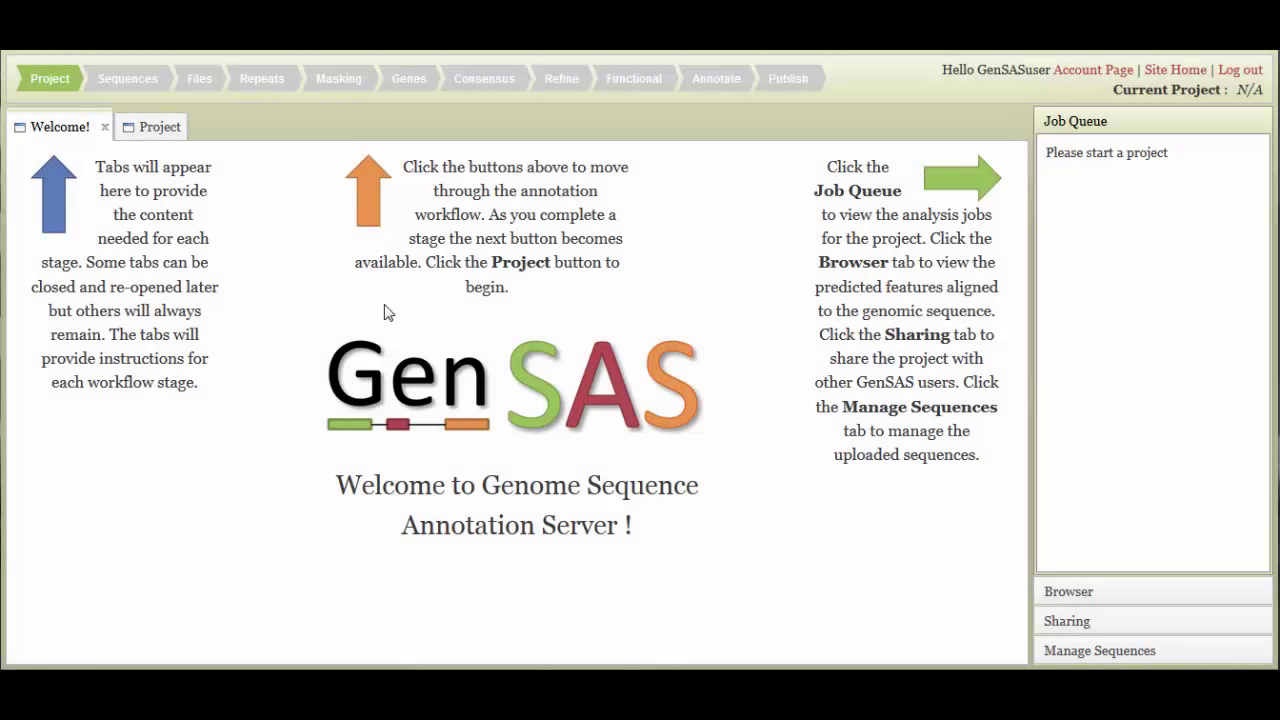
Open the Project panel, read and hide the Instructions, and expand Load an Existing Project
click(150, 130)
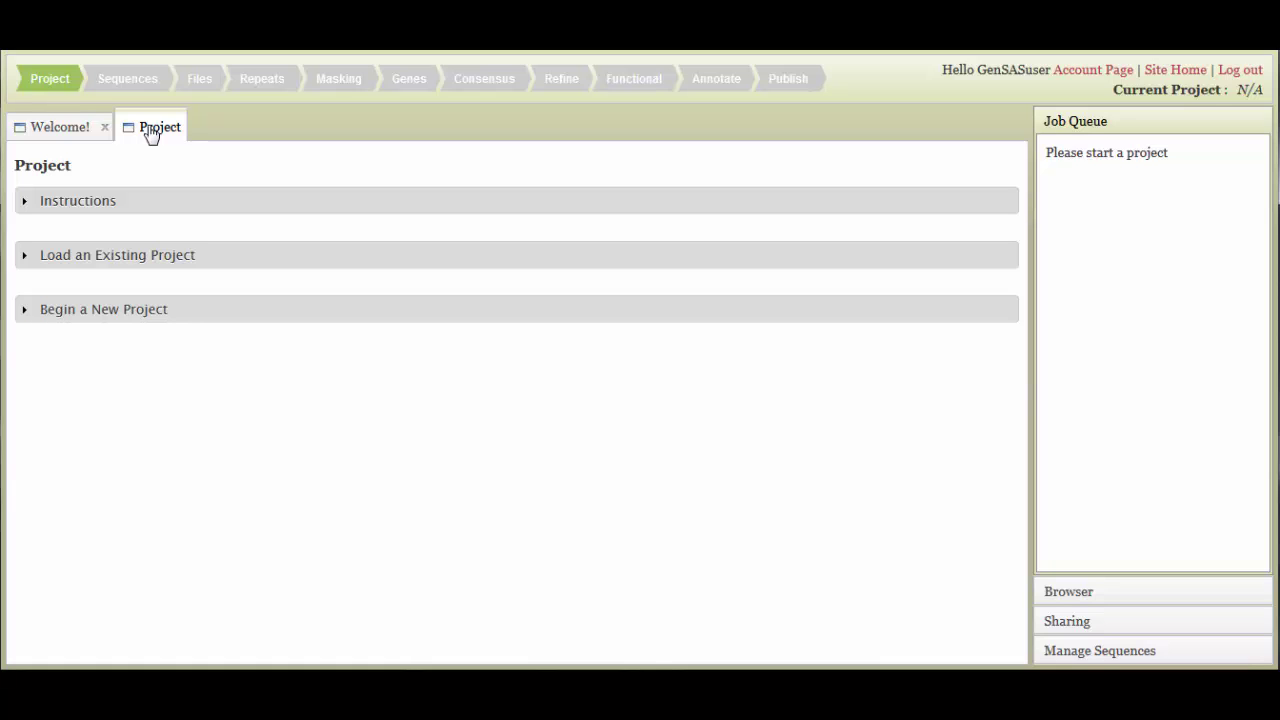
click(107, 206)
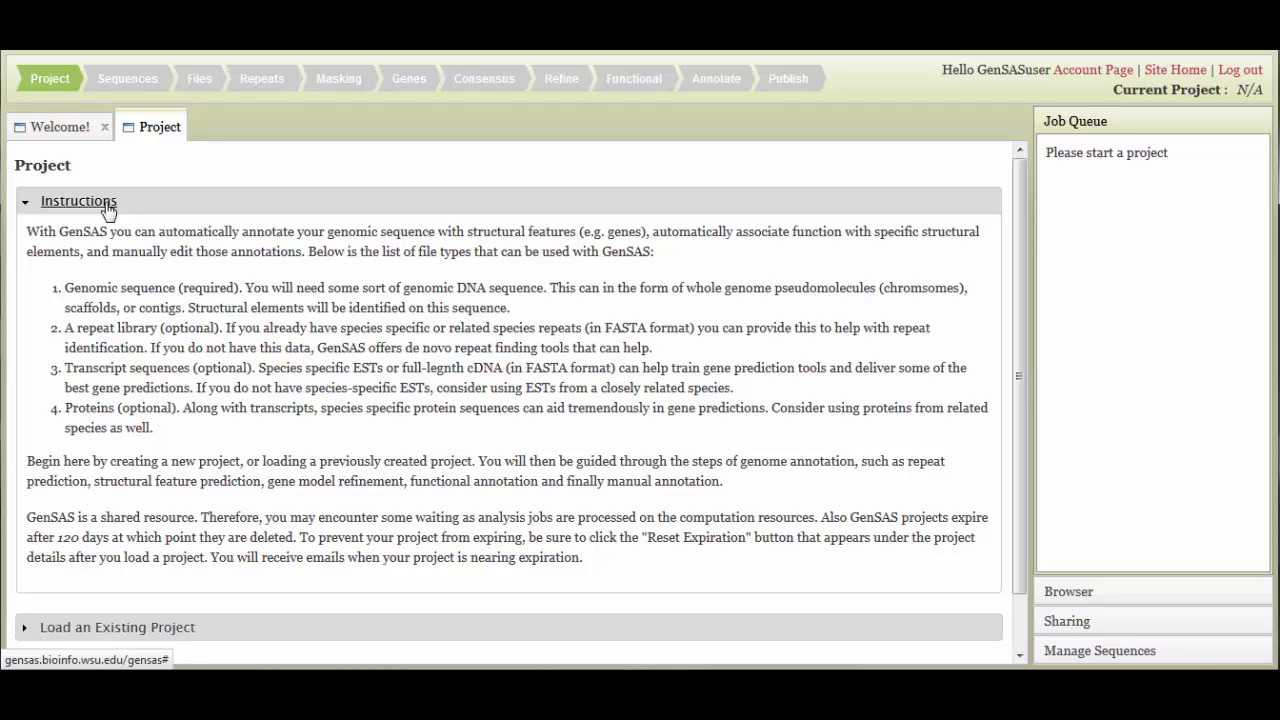
click(107, 212)
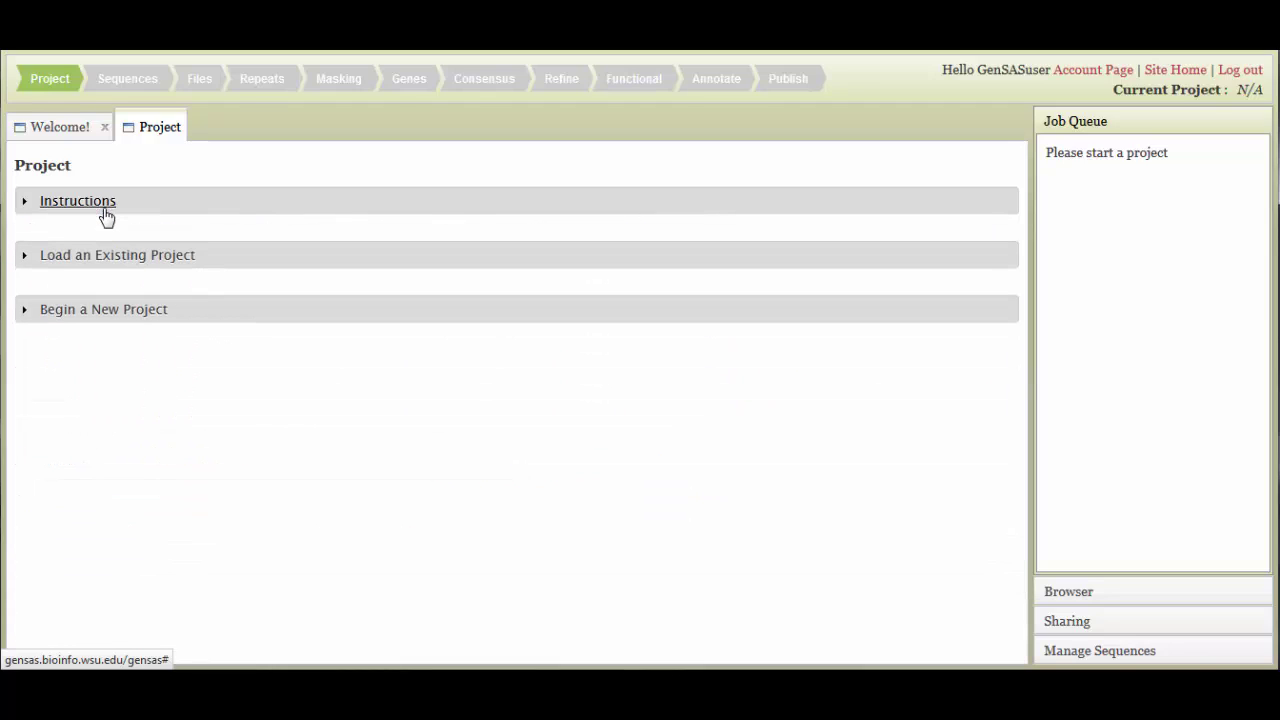
click(104, 268)
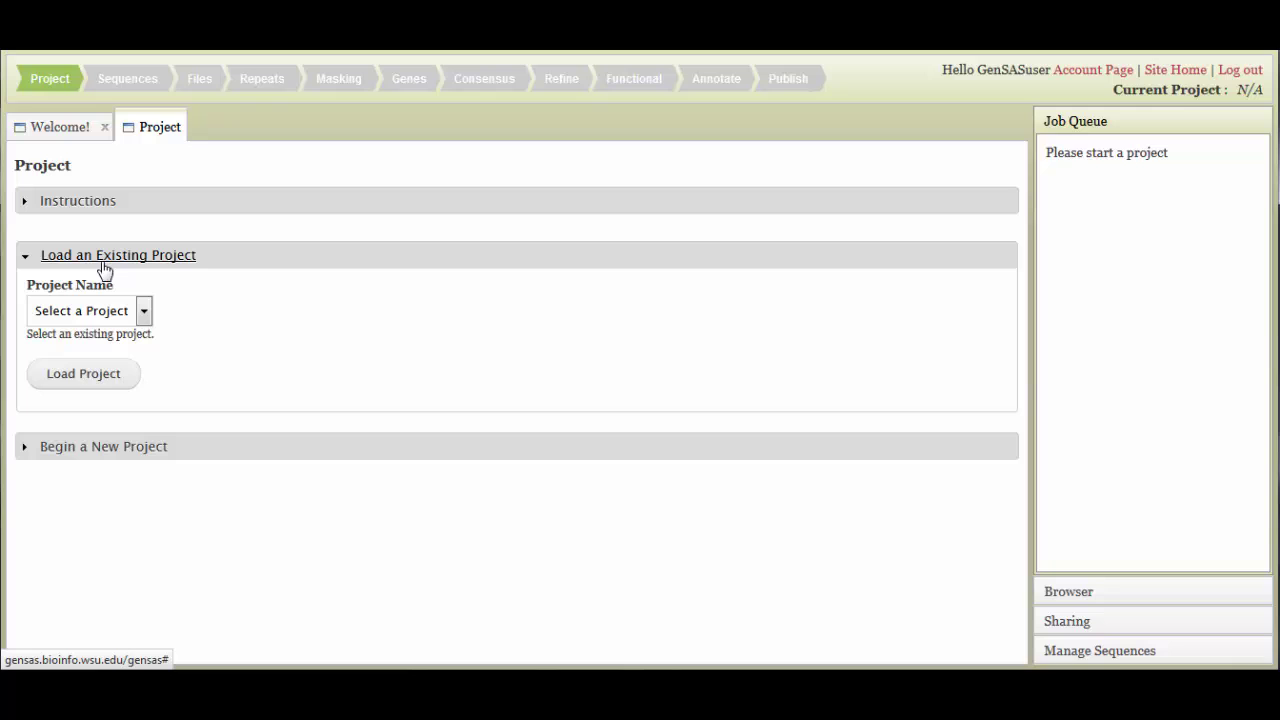
Fill the new-project form with GenSAS_demo, Plant, Arabidopsis thaliana TAIR10, and disable both email notifications
click(92, 264)
click(118, 312)
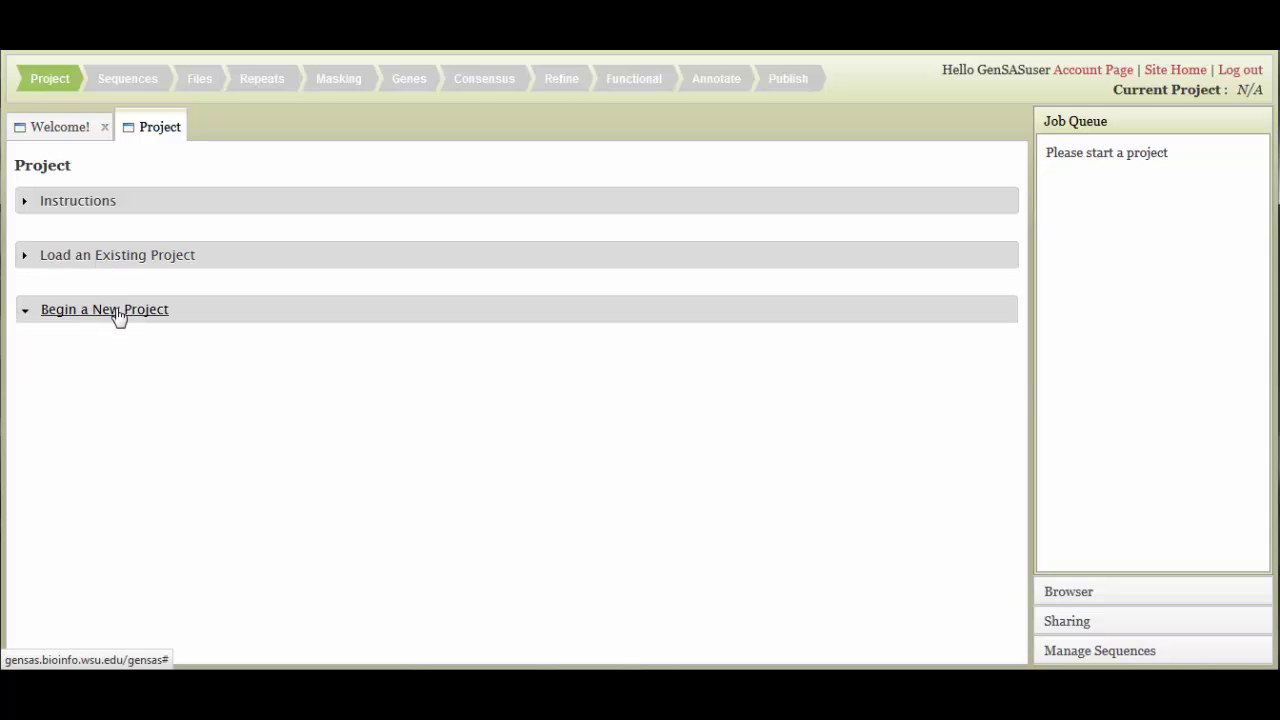
scroll(303, 333, down, 2)
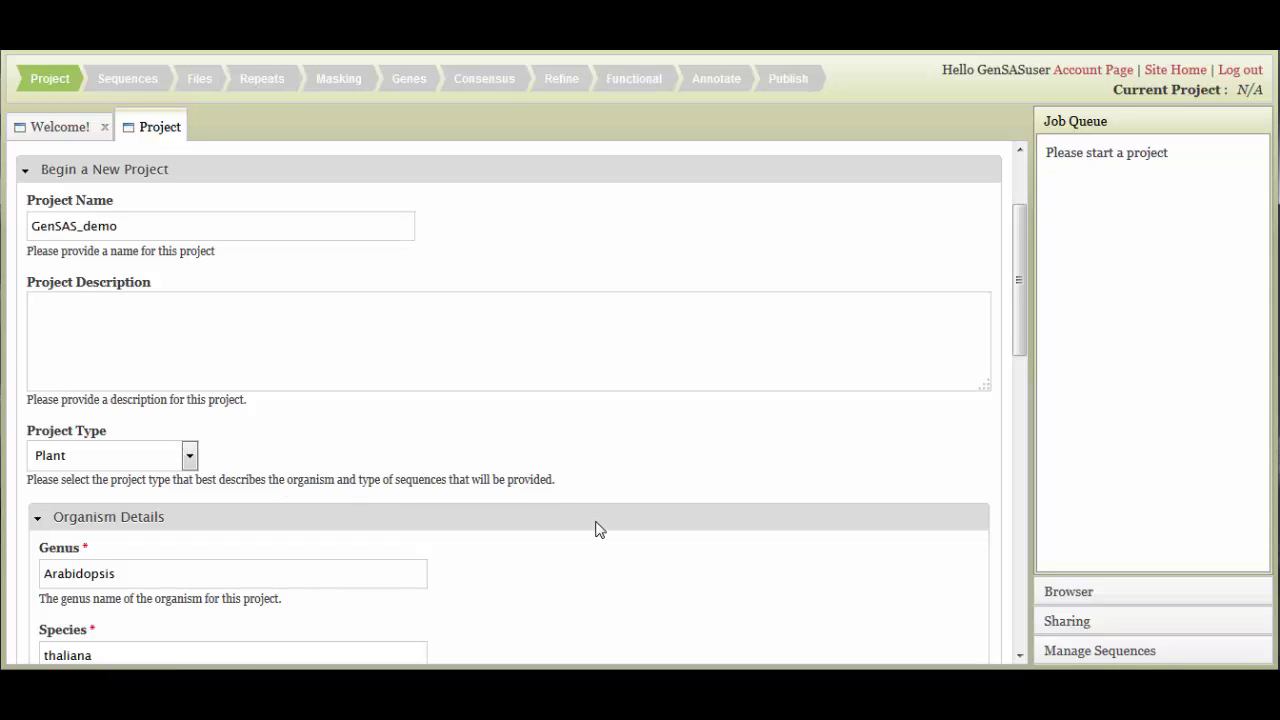
scroll(598, 530, down, 3)
scroll(598, 530, down, 4)
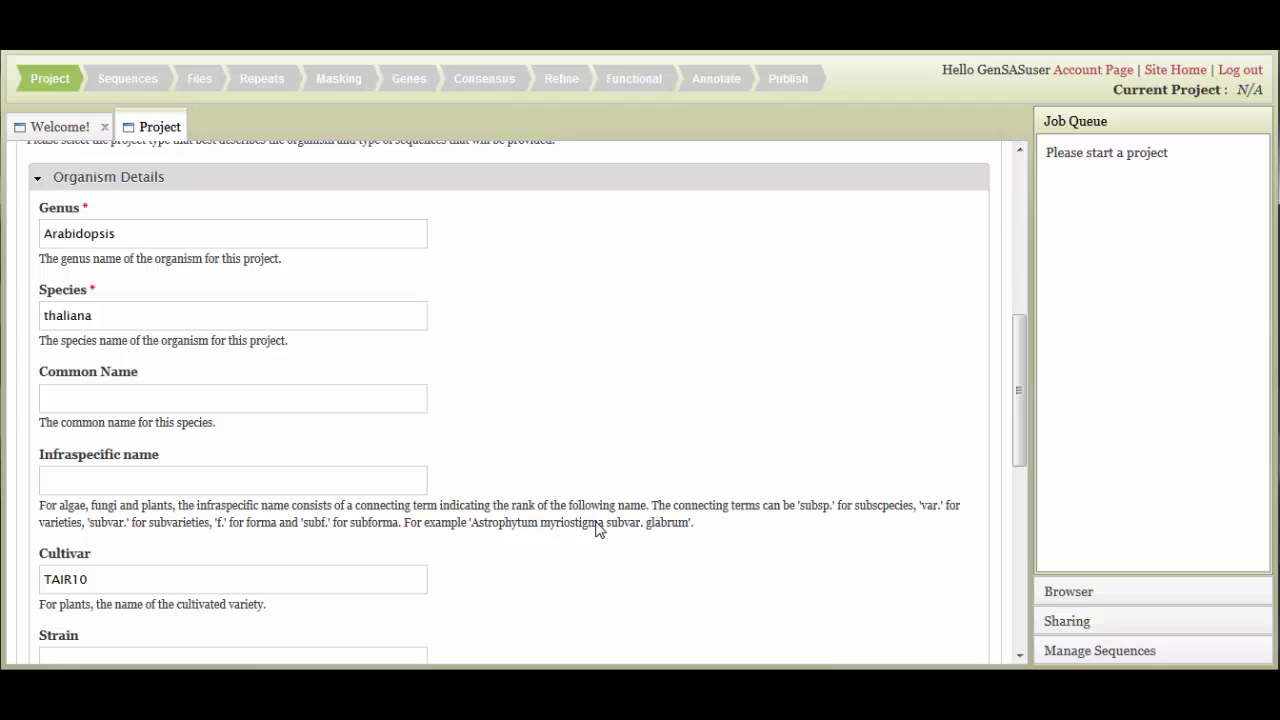
scroll(598, 530, down, 10)
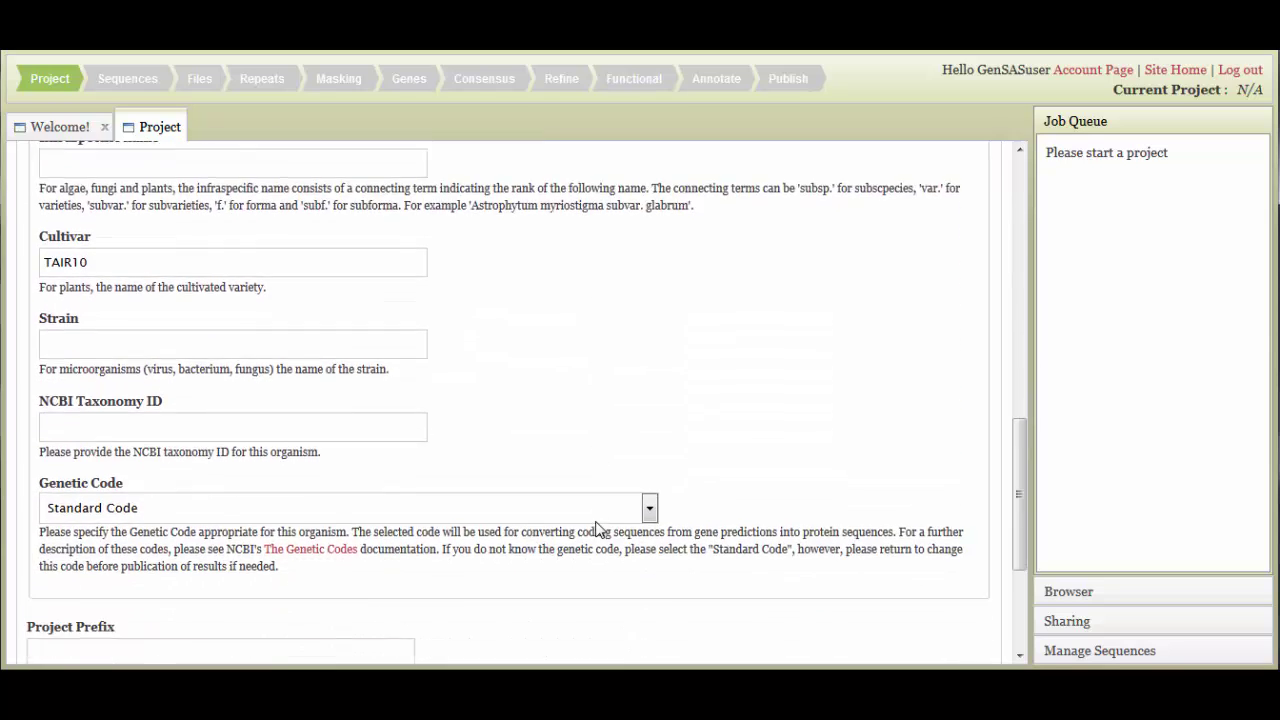
click(288, 478)
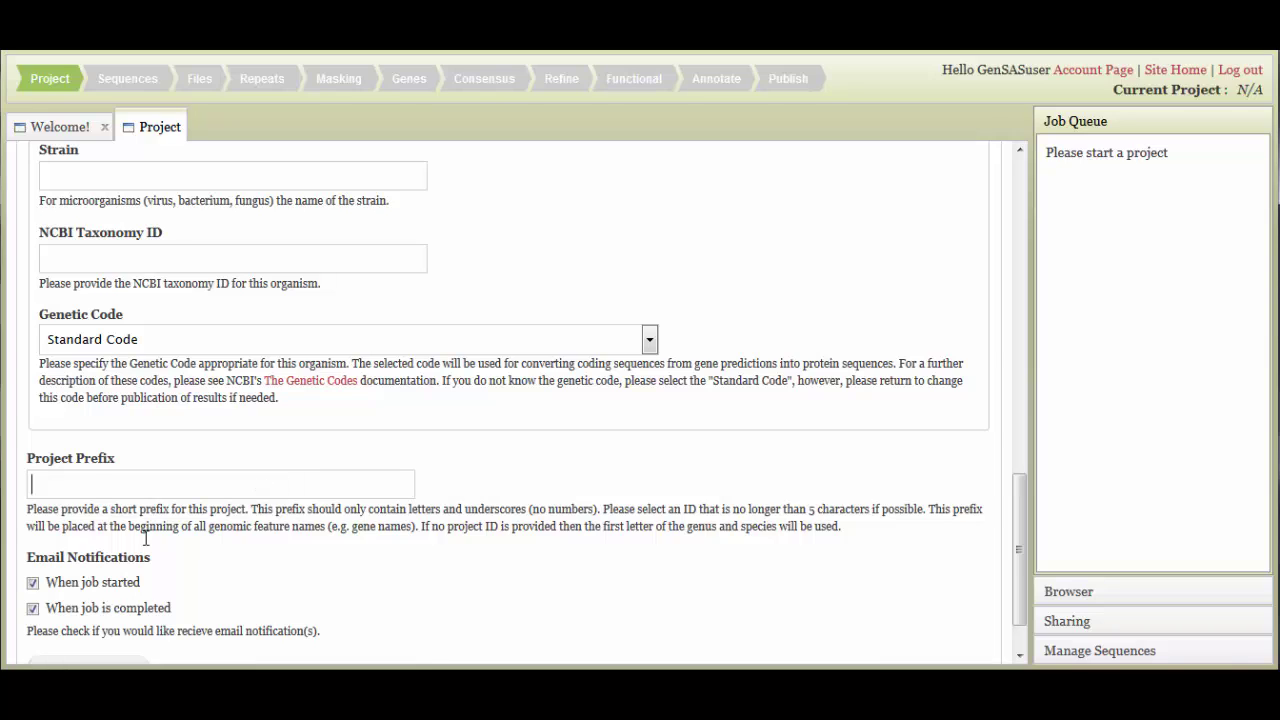
click(33, 583)
click(33, 610)
scroll(276, 575, down, 2)
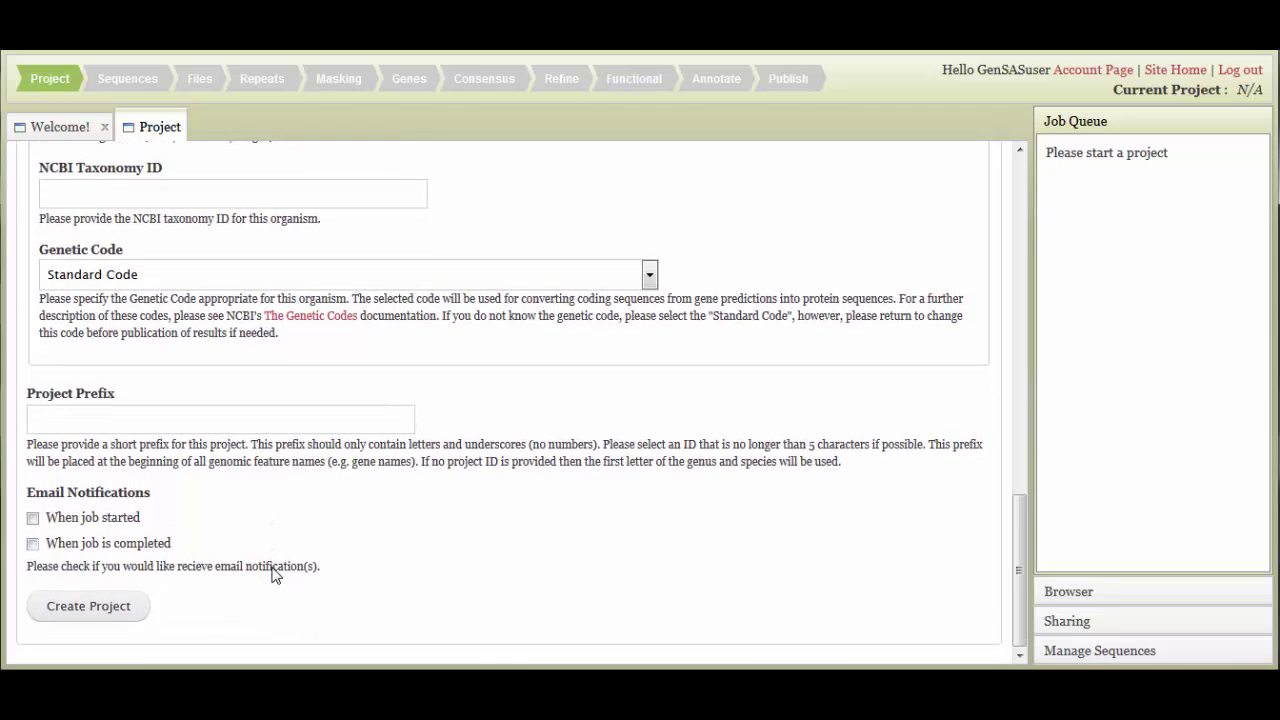
Create GenSAS_demo and review its Plant, Arabidopsis thaliana TAIR10 and 120-day expiry details
click(89, 608)
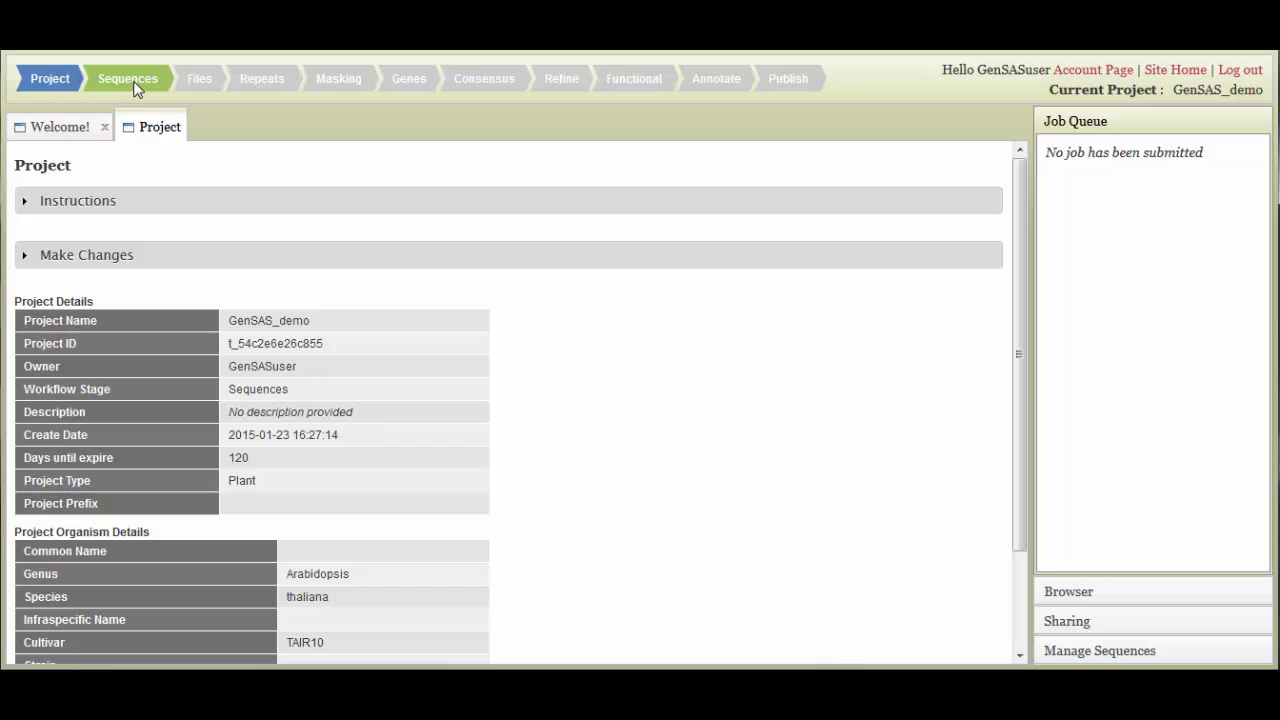
scroll(700, 508, down, 2)
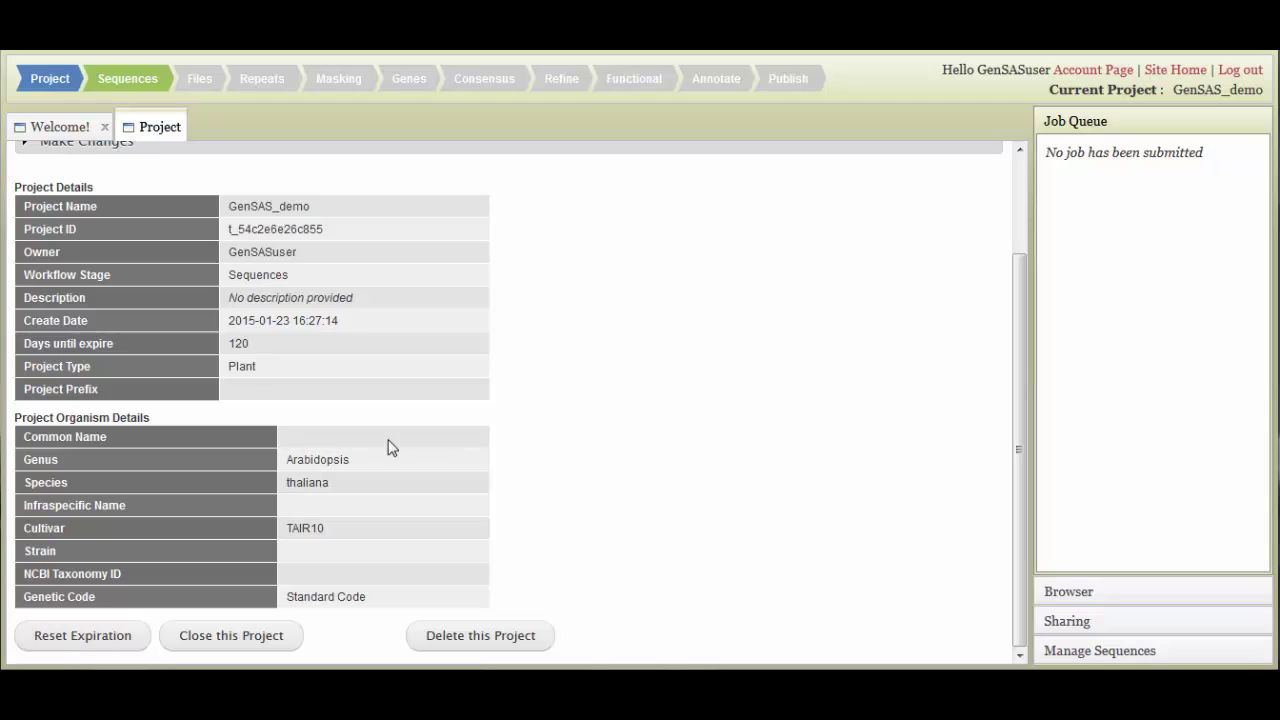
scroll(320, 334, up, 2)
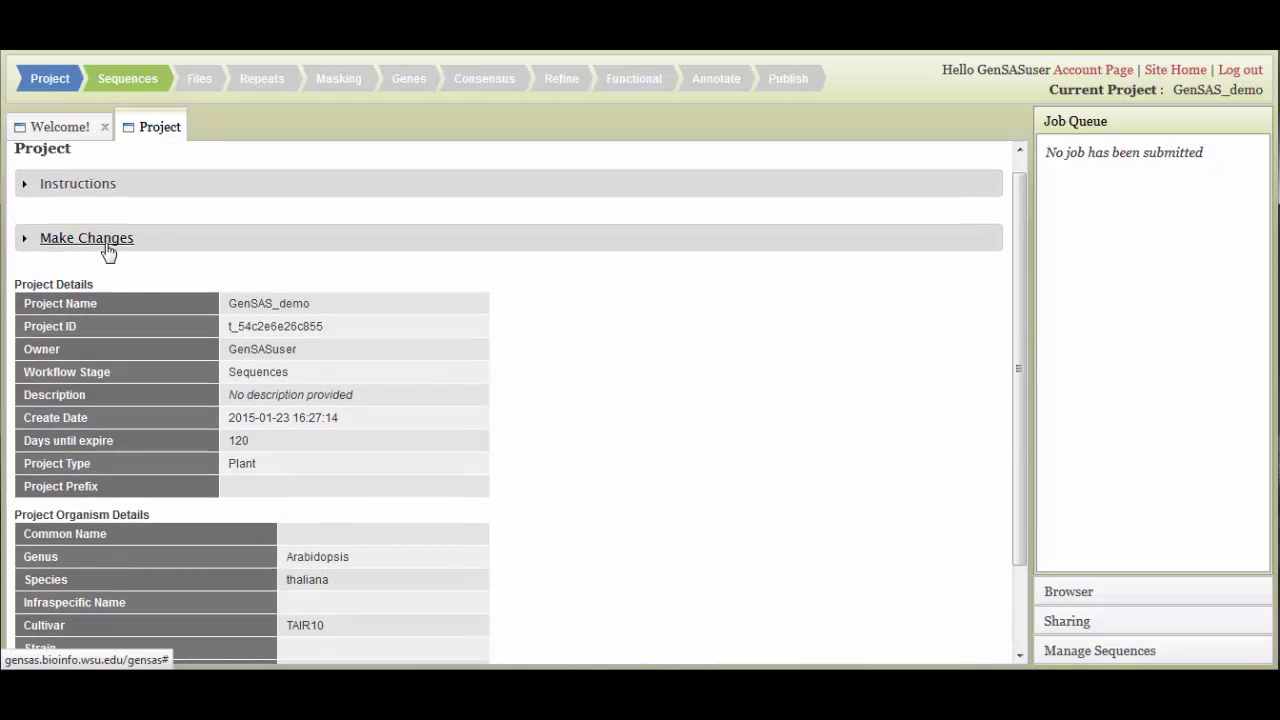
click(108, 245)
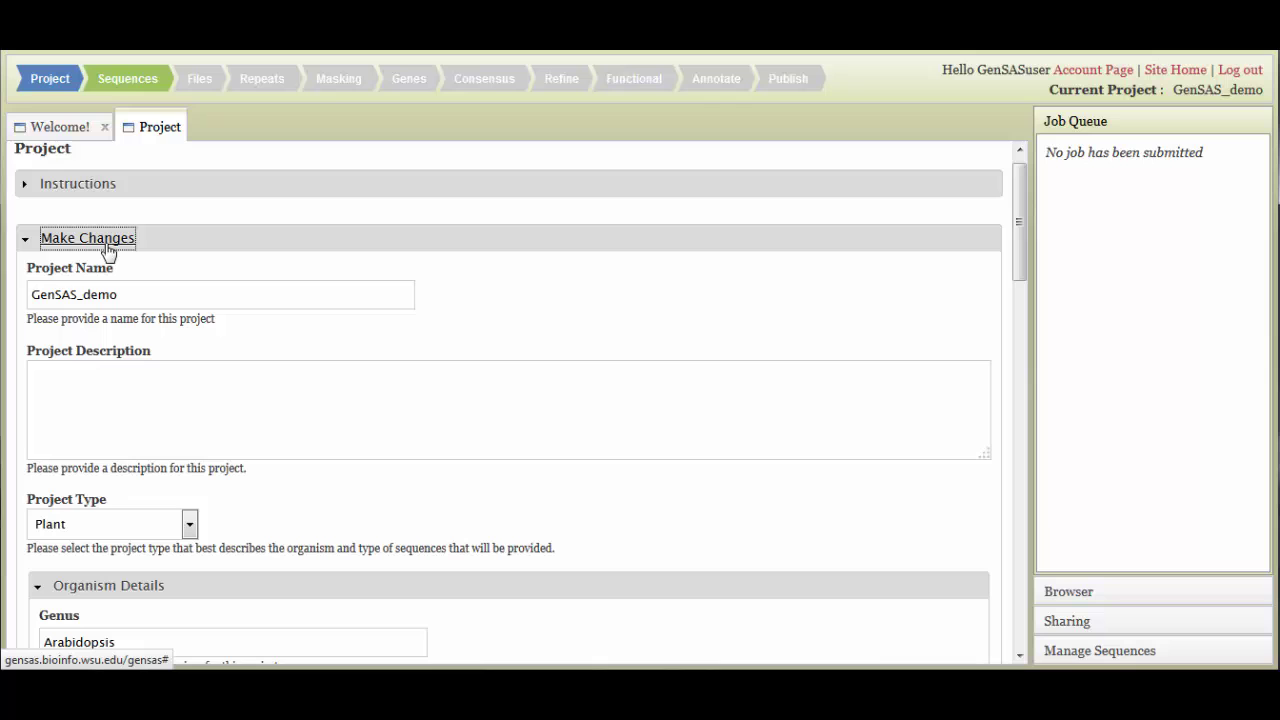
click(108, 245)
scroll(551, 486, down, 3)
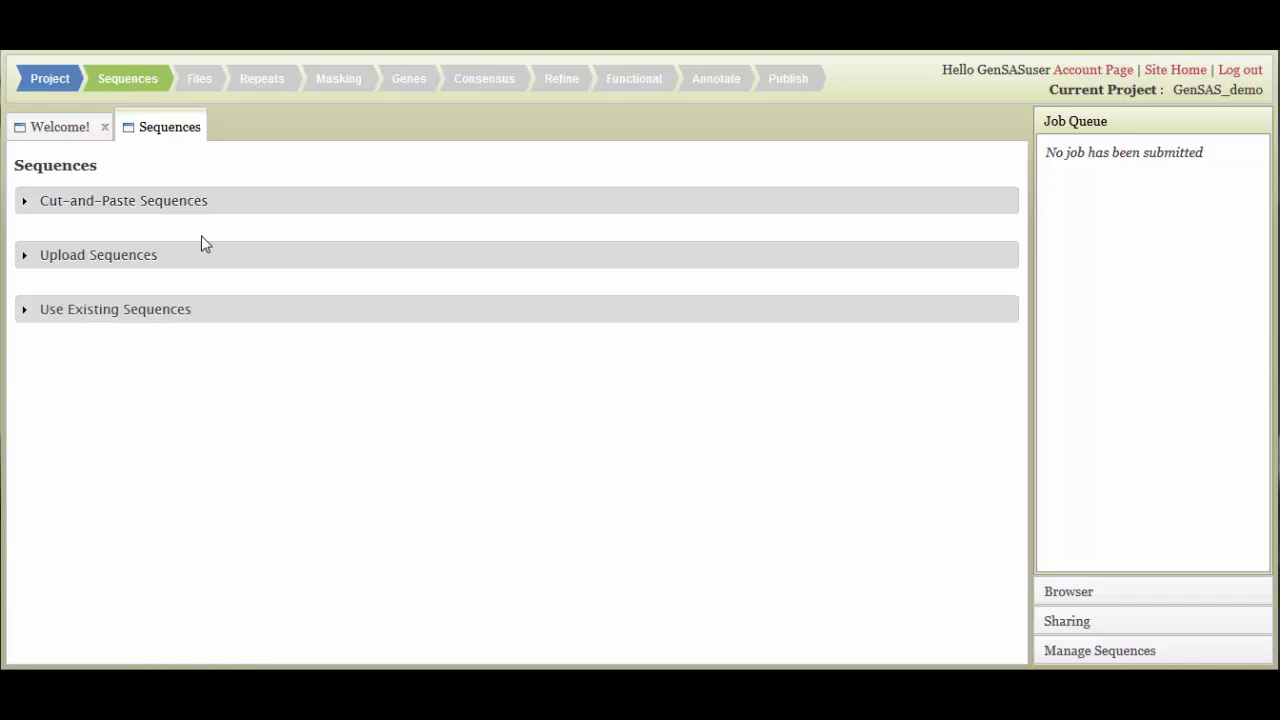
Preview the paste, upload and existing-group sequence options, ending with the FASTA upload form open
click(141, 205)
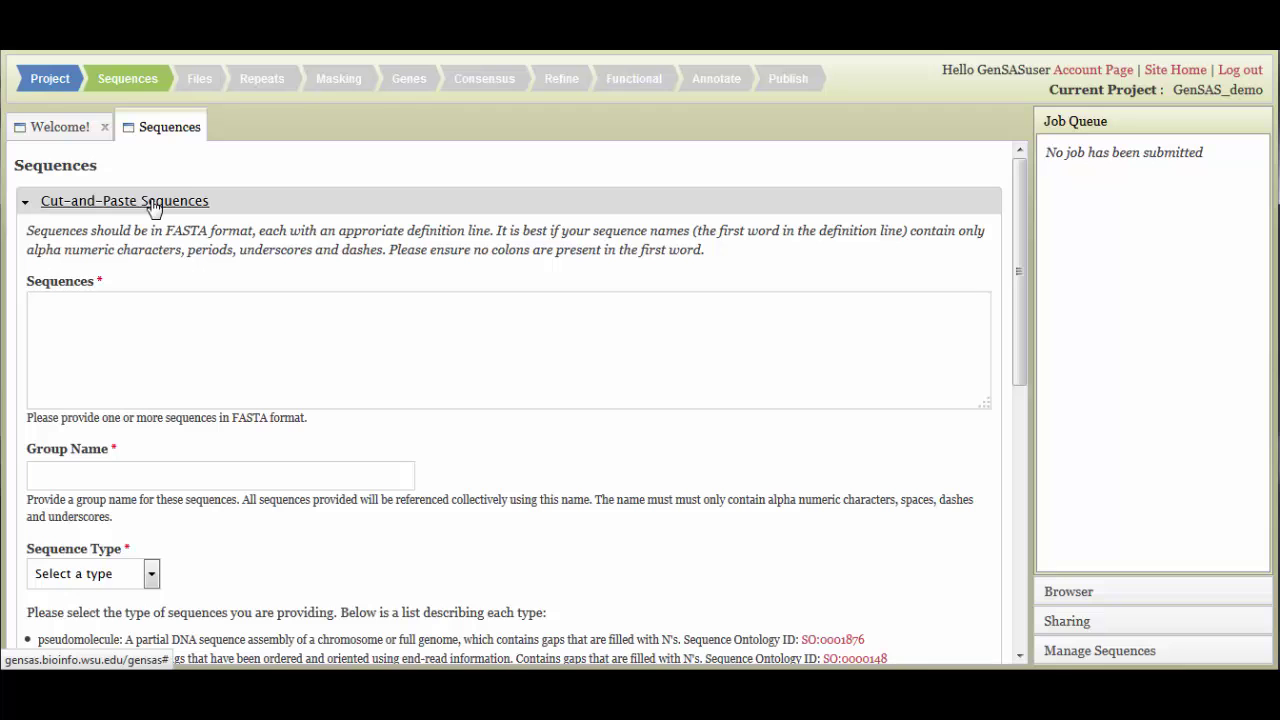
click(153, 205)
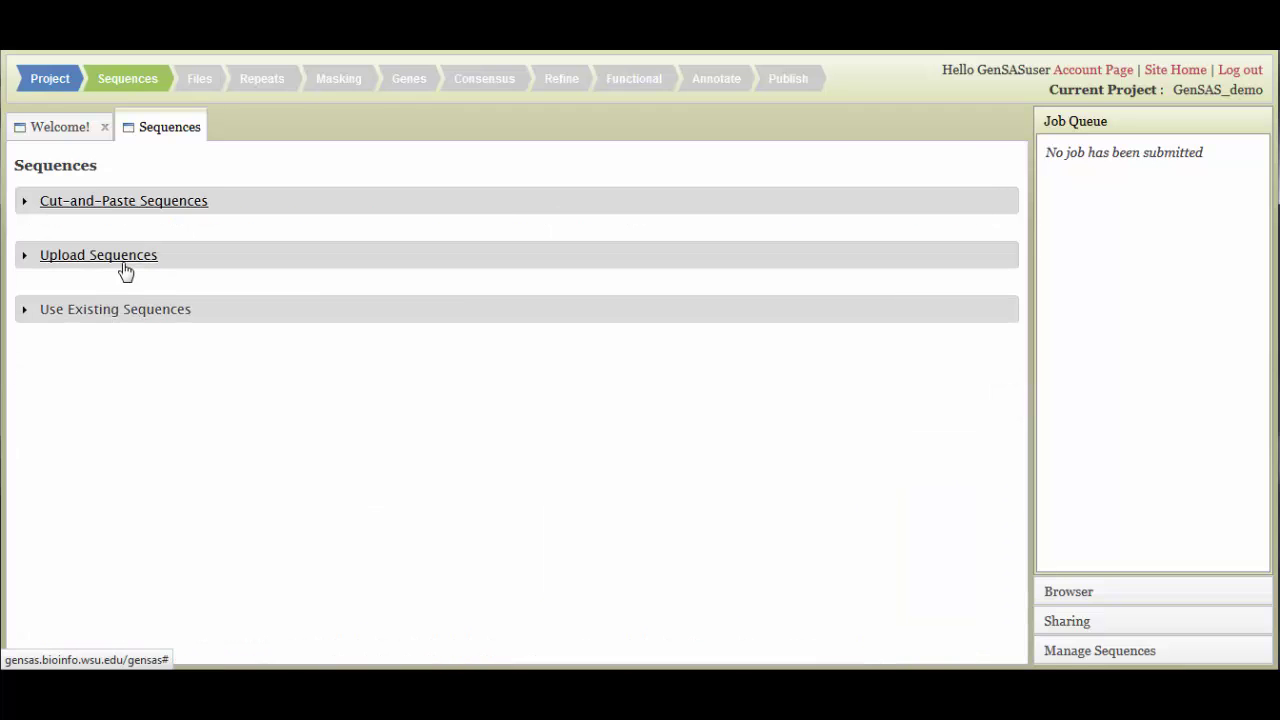
click(125, 262)
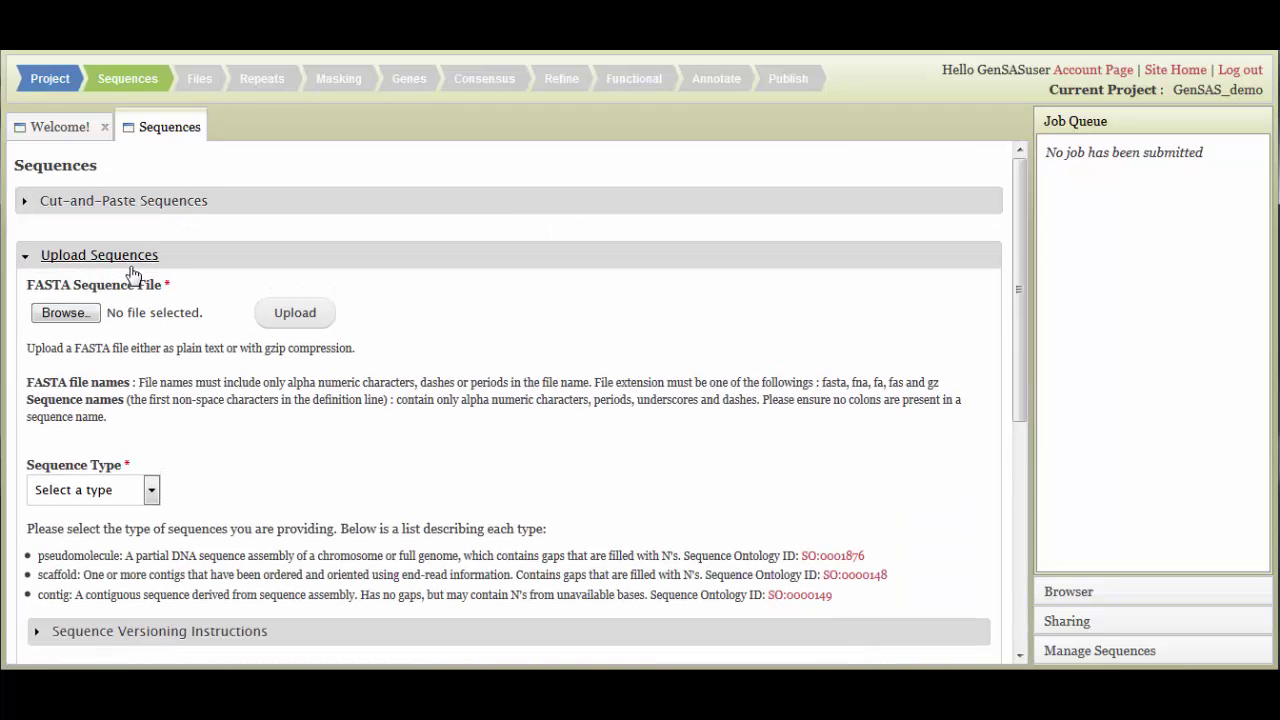
click(130, 265)
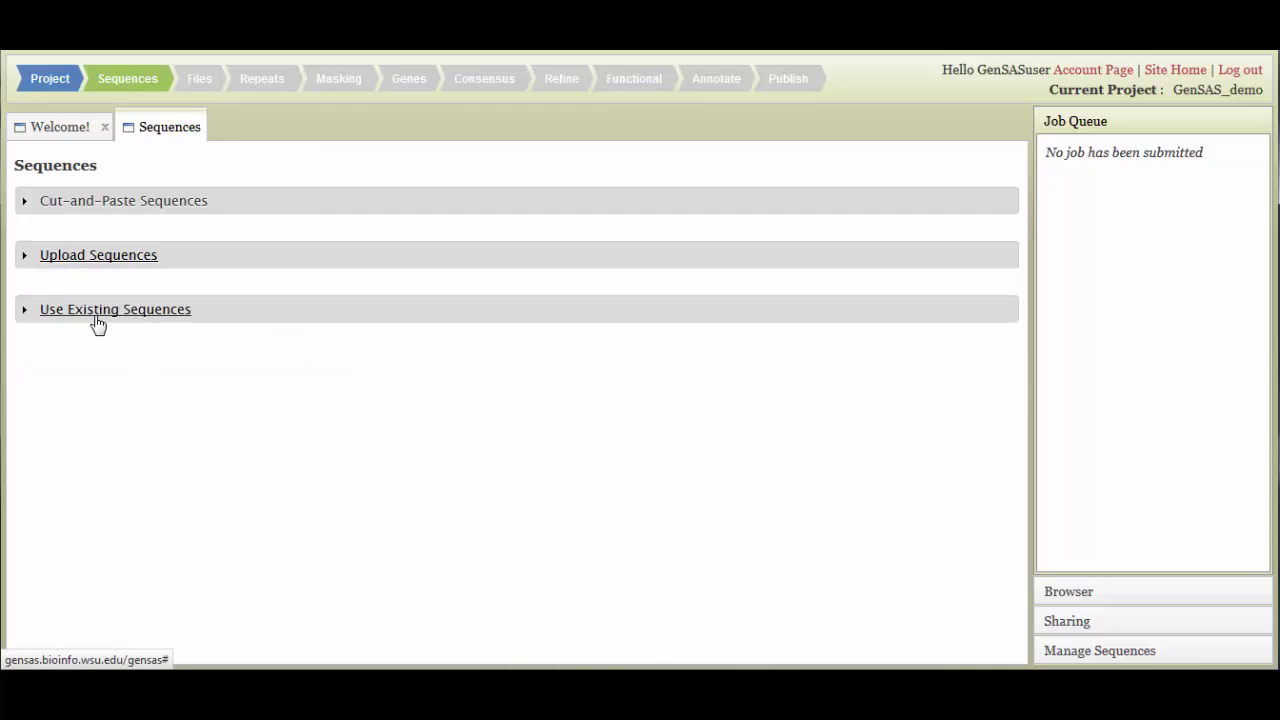
click(98, 322)
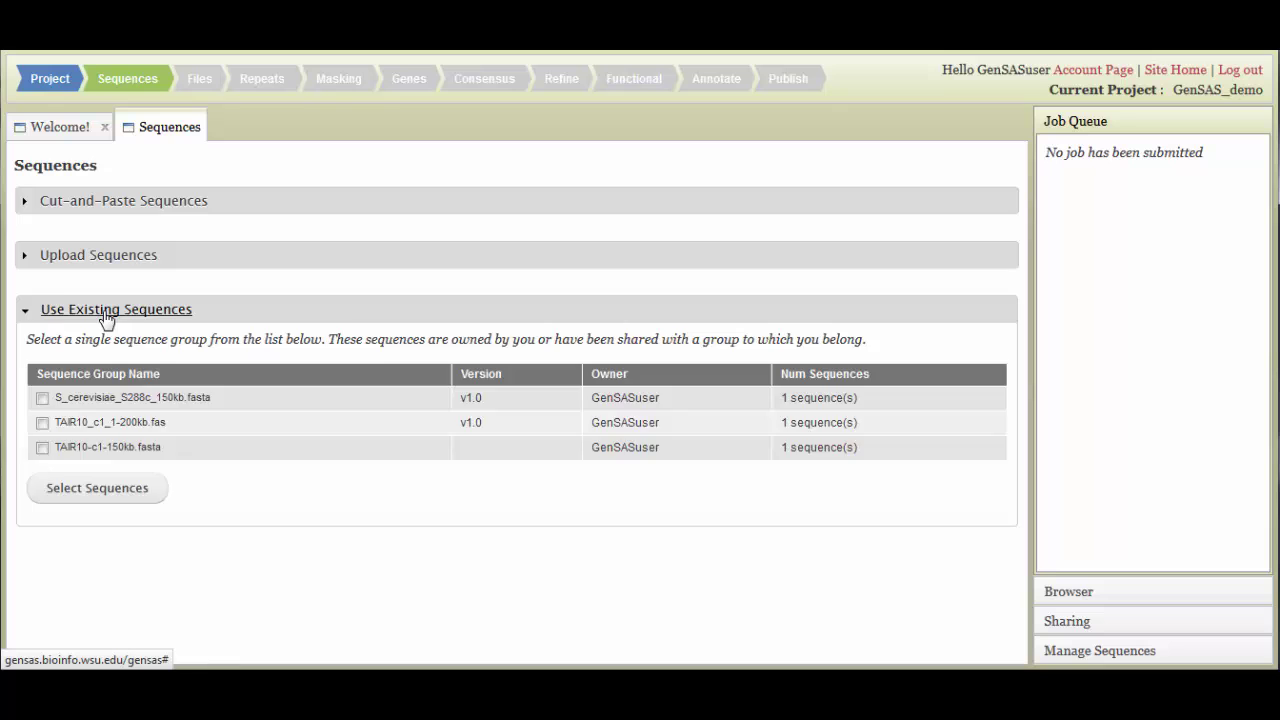
click(104, 316)
click(108, 268)
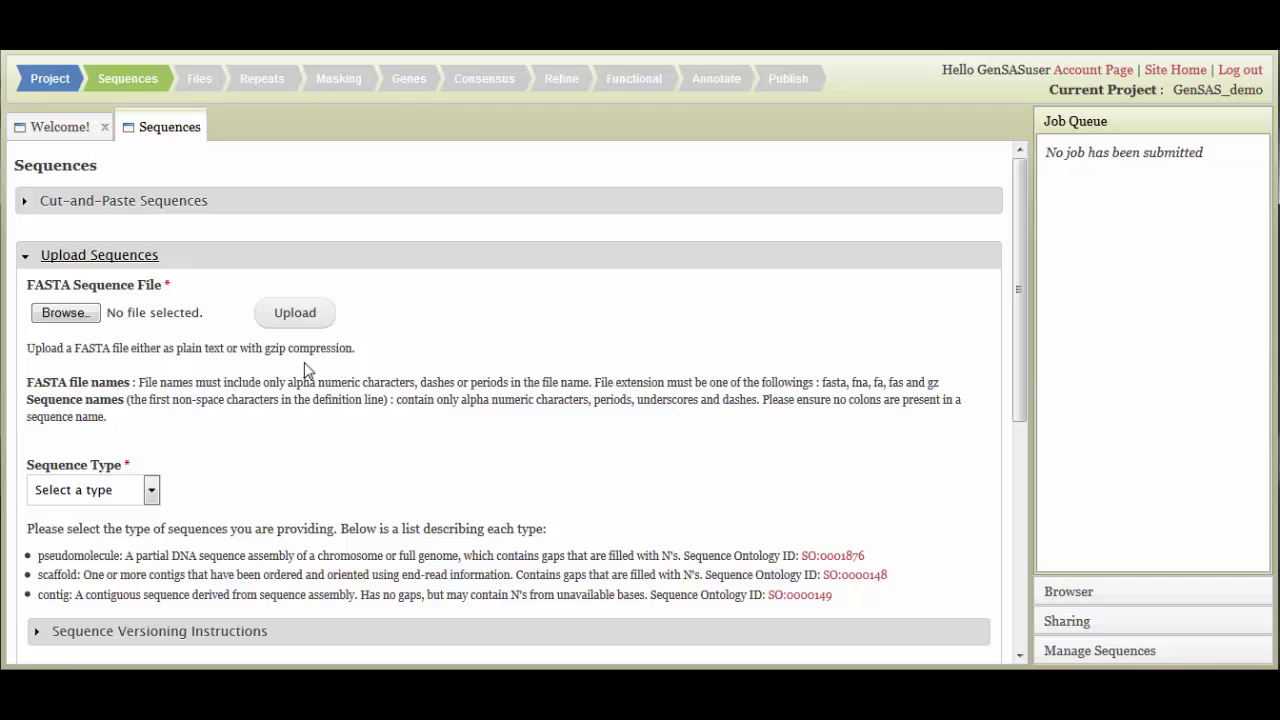
Check the Sequence Type list without changing it and scroll through the upload form
scroll(528, 352, down, 2)
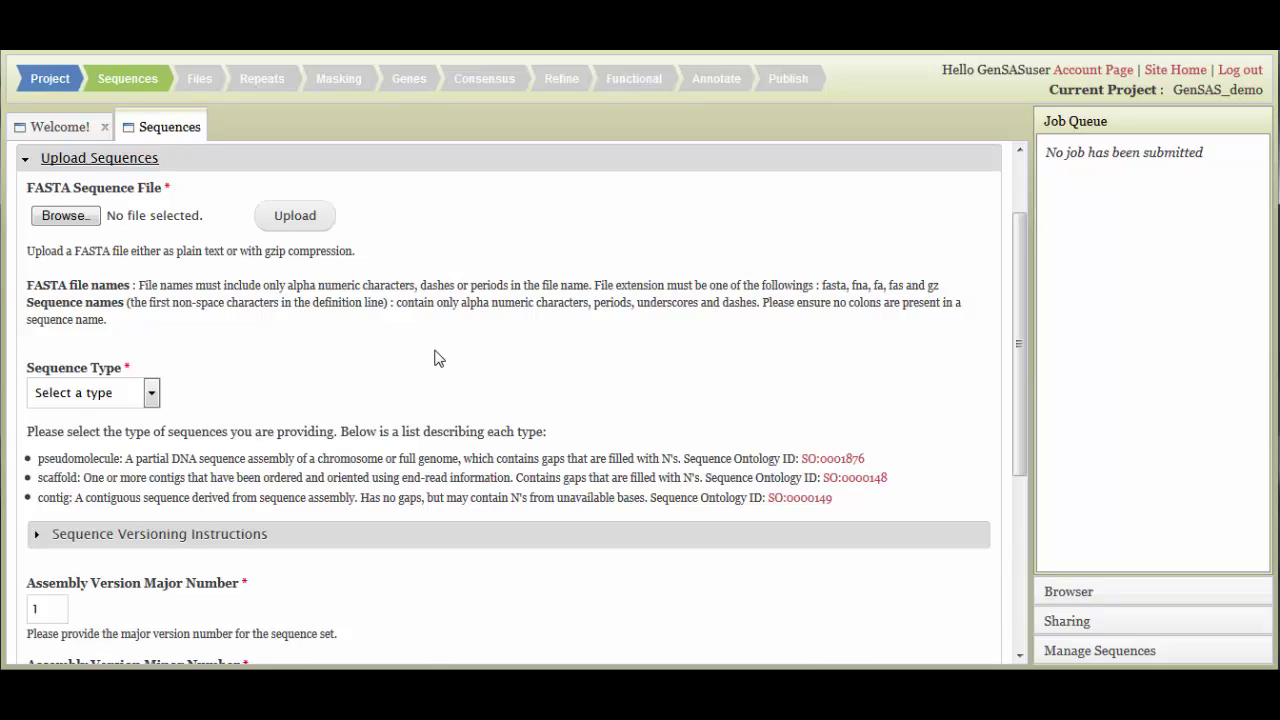
click(149, 395)
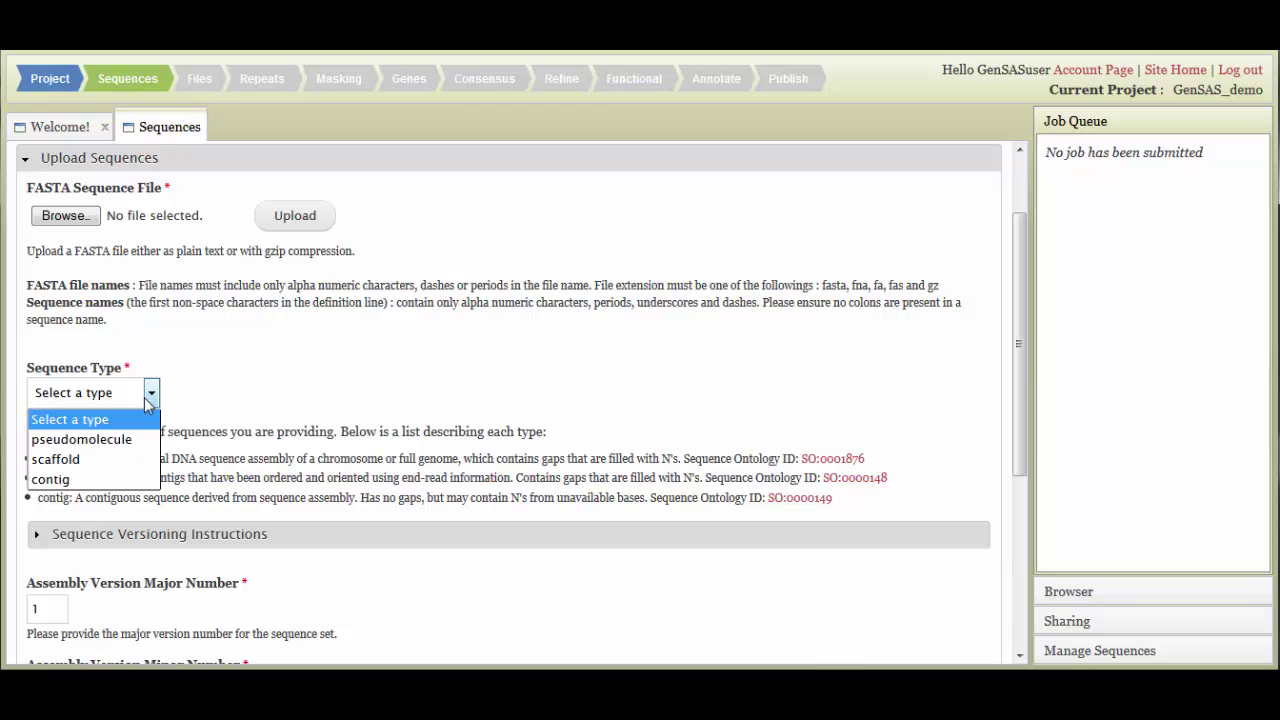
click(380, 588)
scroll(380, 588, down, 1)
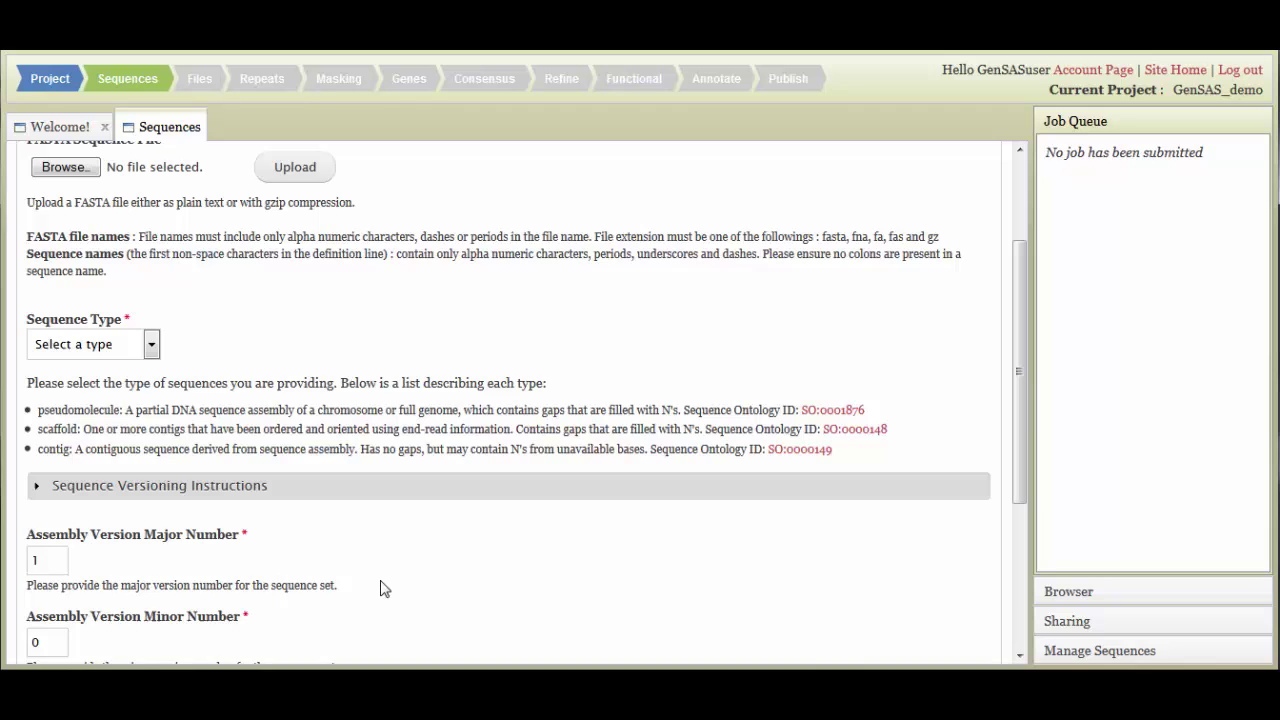
scroll(384, 589, down, 3)
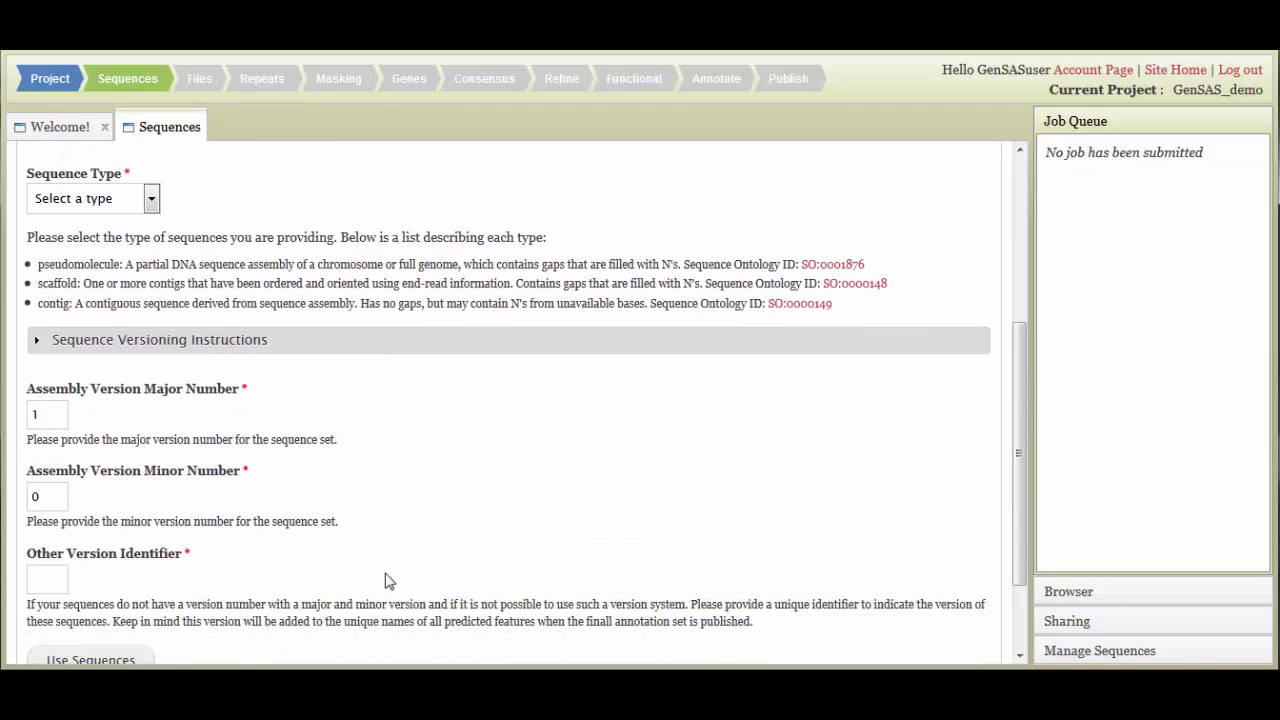
scroll(389, 581, down, 2)
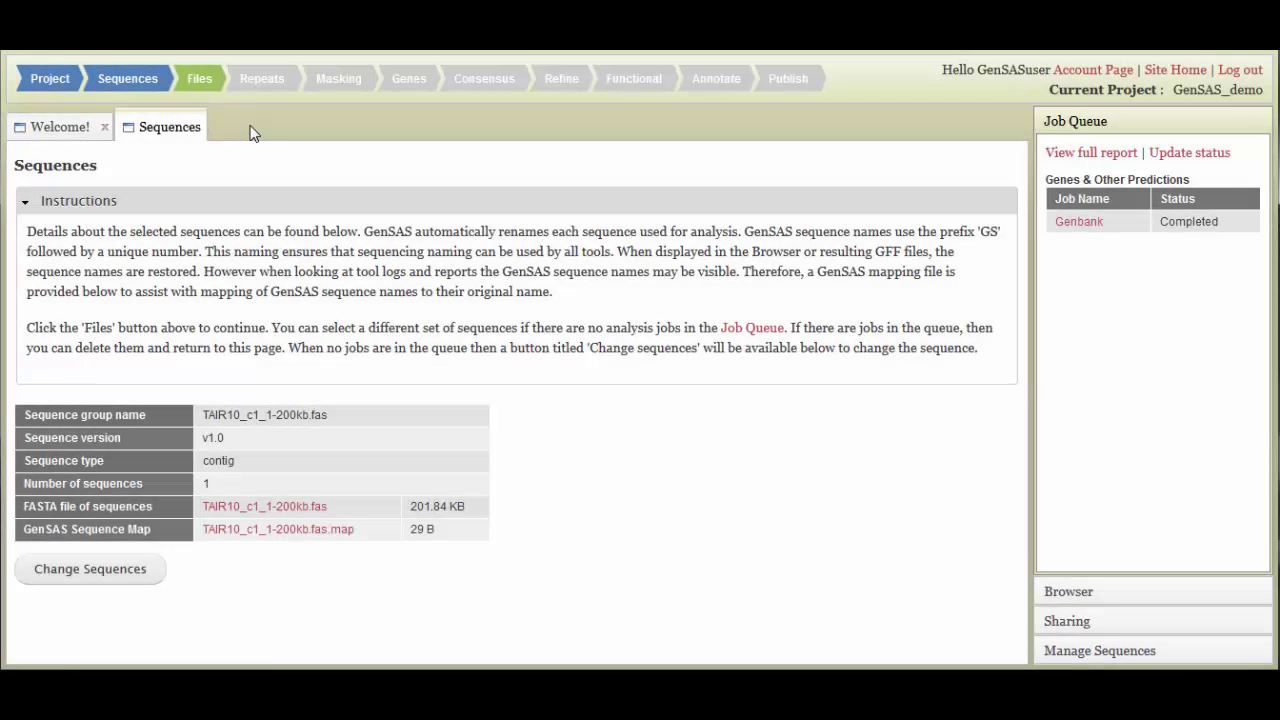
Switch to the Files stage and collapse its instructions
click(196, 80)
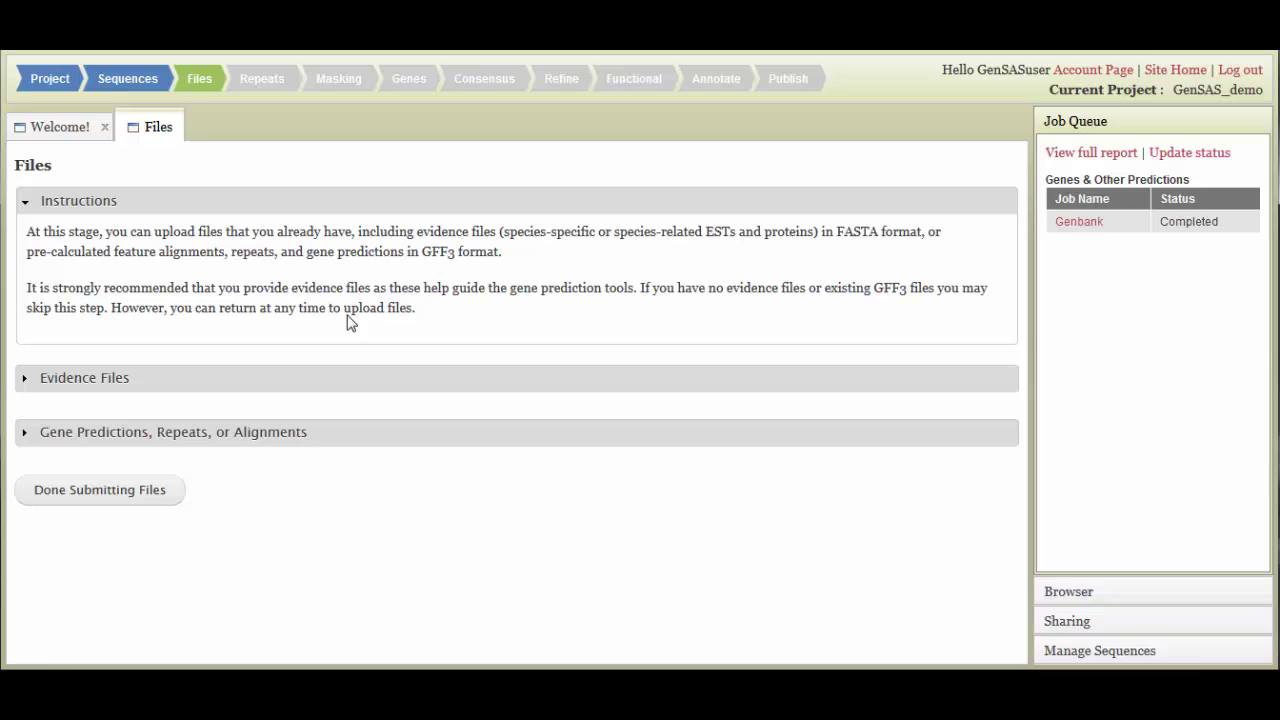
click(62, 204)
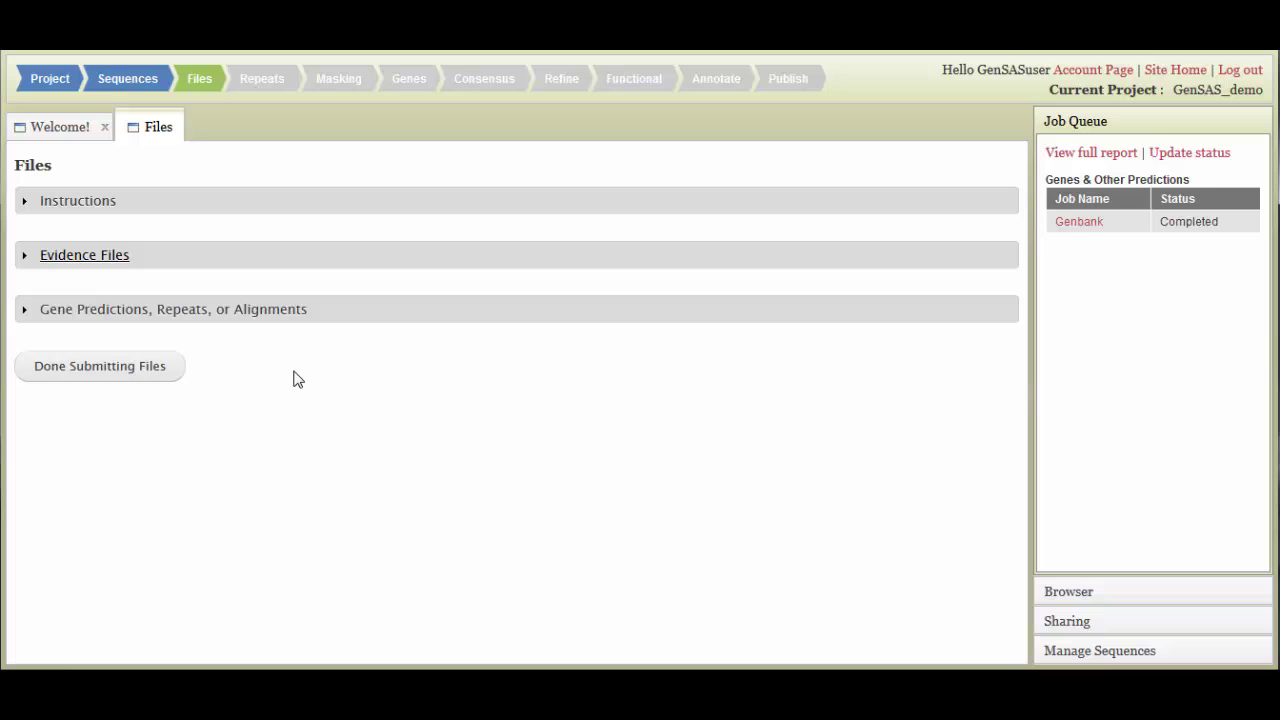
Review the uploaded Evidence Files, then expand the Gene Predictions, Repeats, or Alignments uploads
click(90, 262)
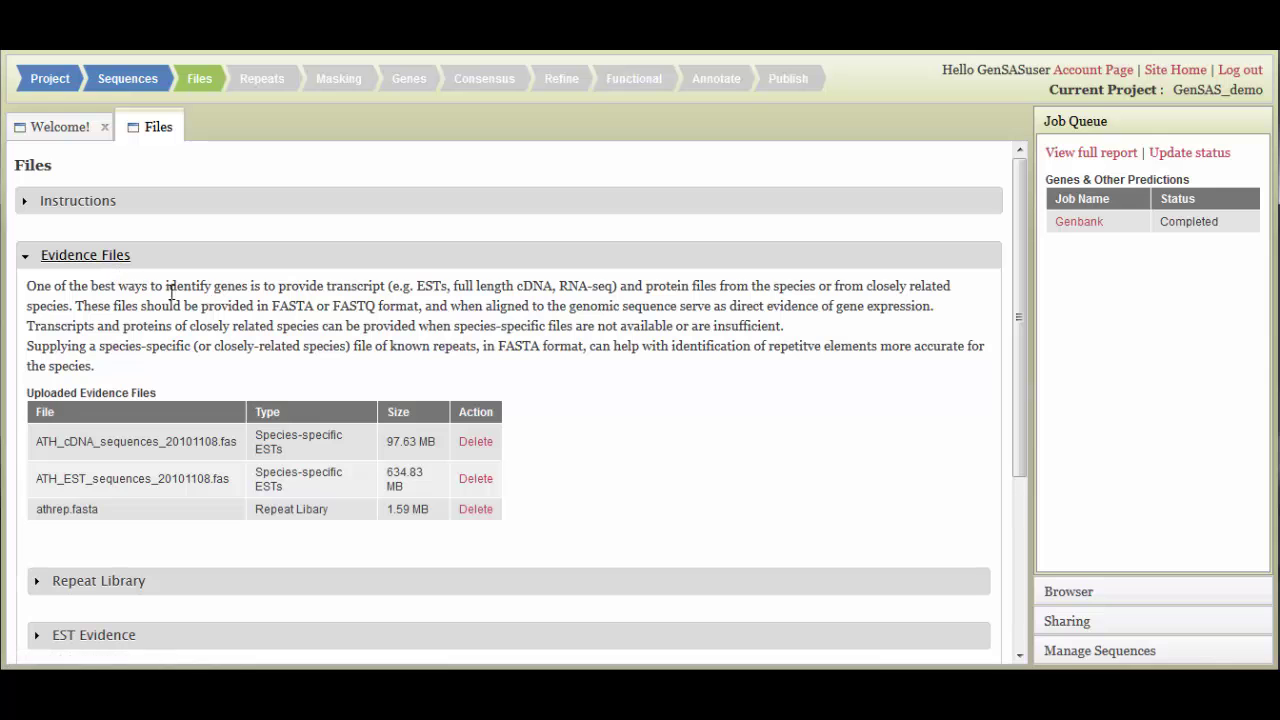
scroll(620, 440, down, 5)
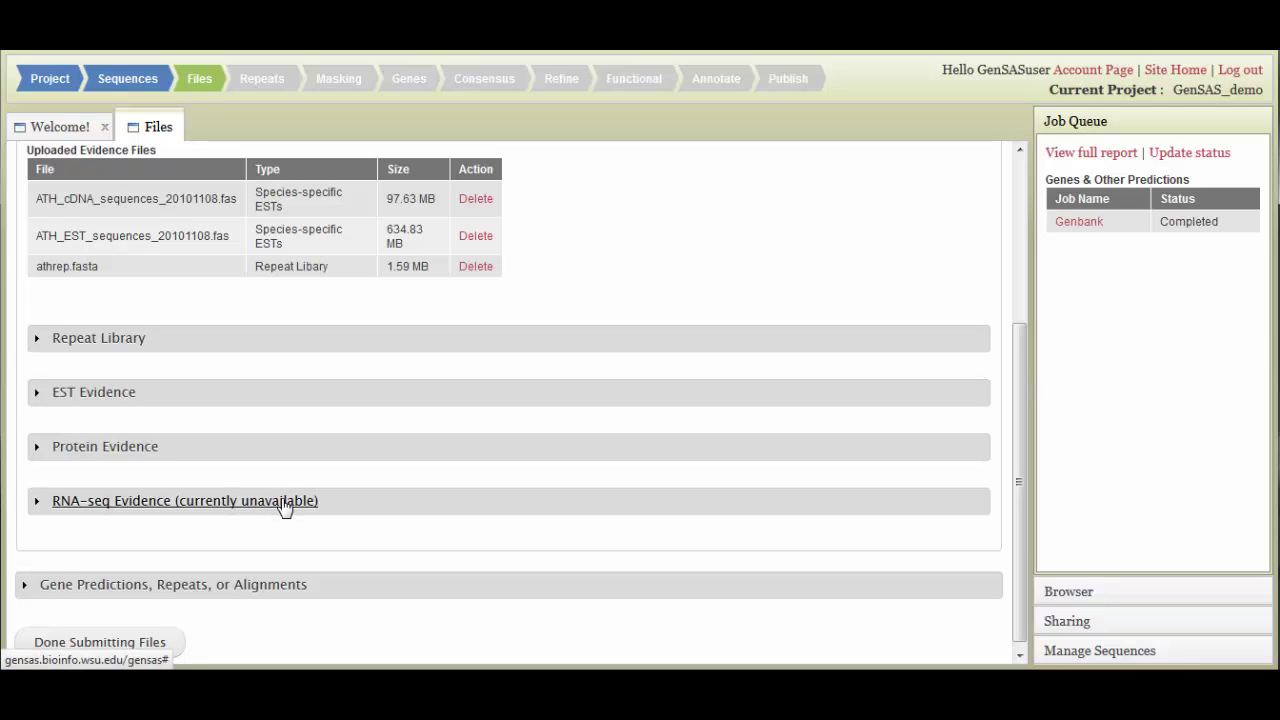
scroll(284, 507, down, 1)
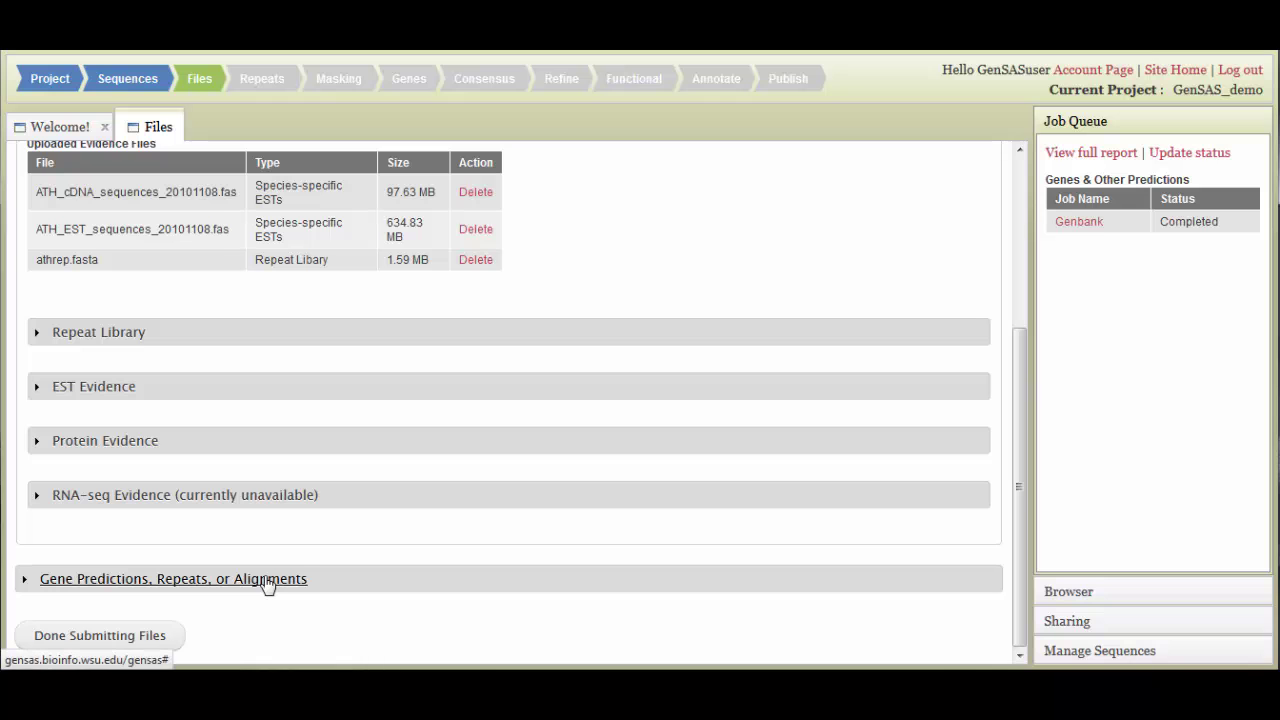
click(267, 580)
scroll(460, 460, down, 3)
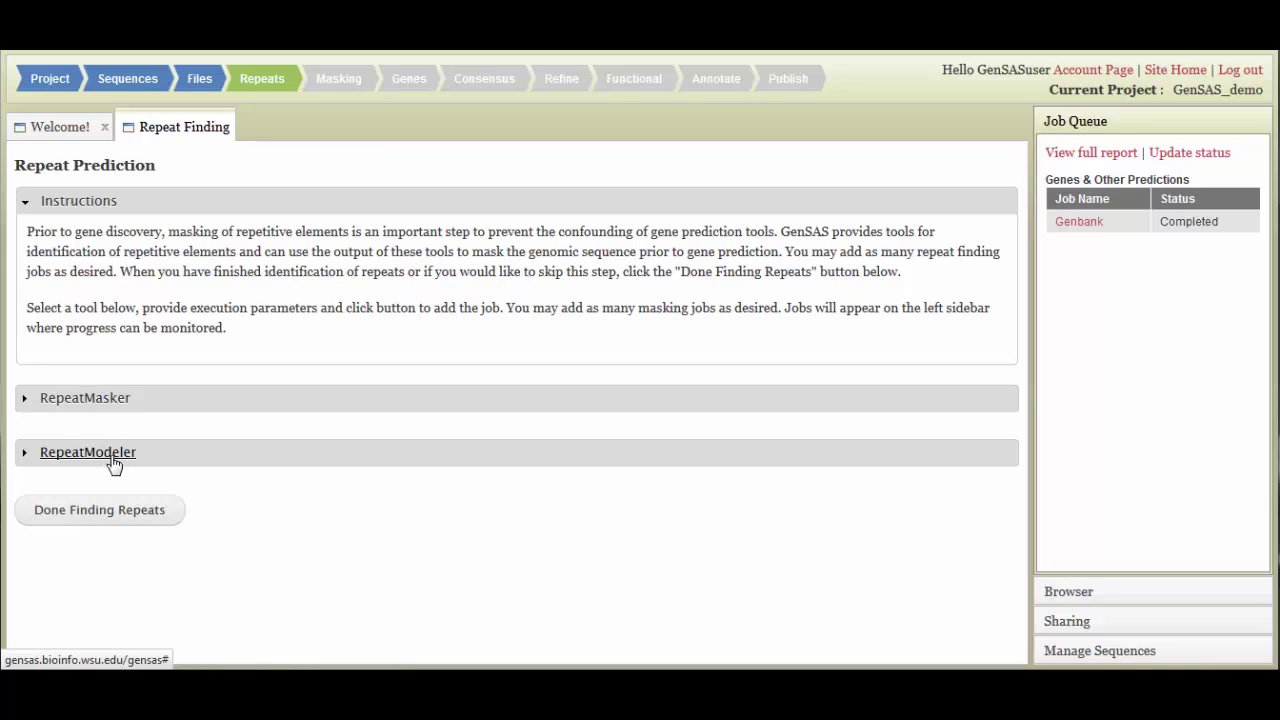
Add a RepeatMasker job using the athrep.fasta repeat library
click(110, 400)
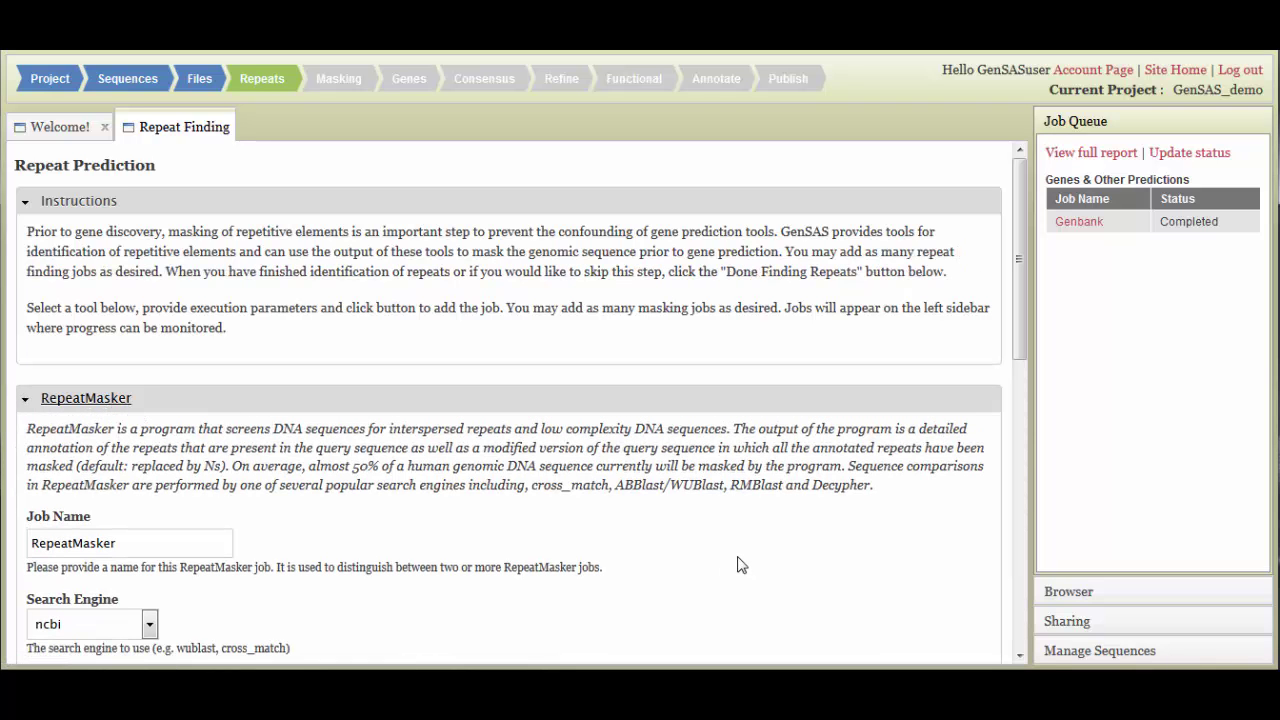
scroll(740, 565, down, 3)
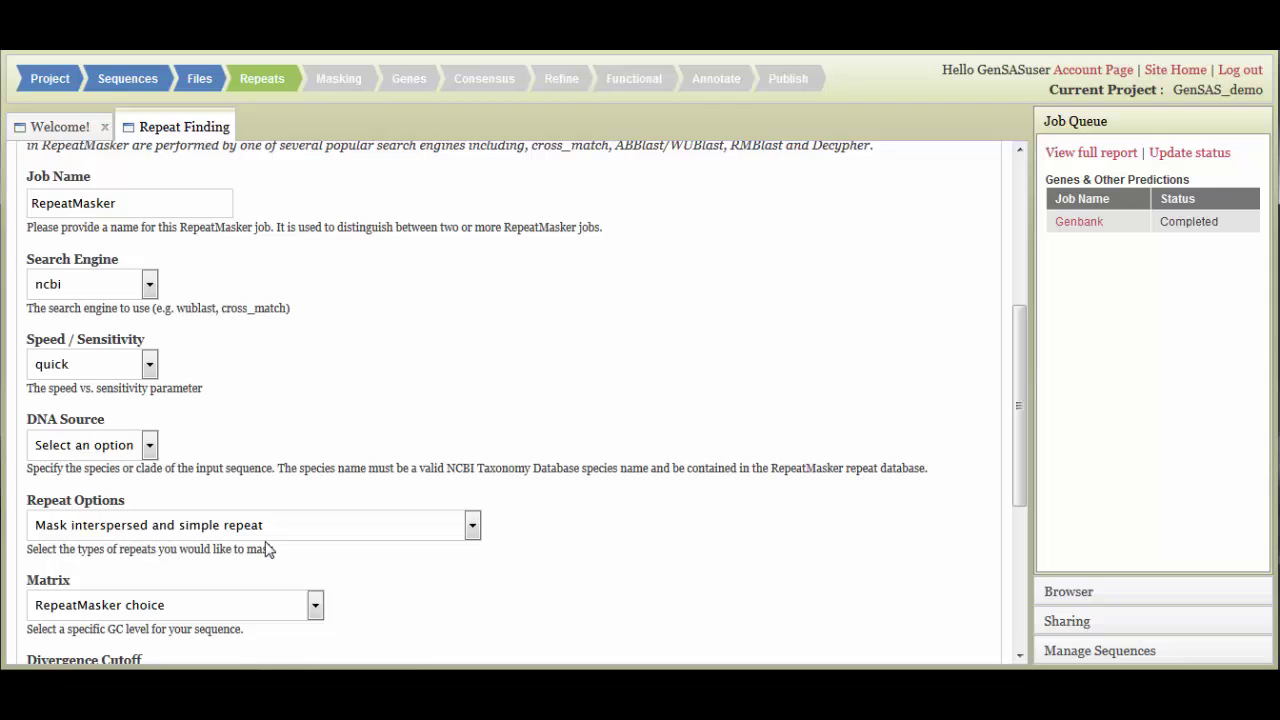
scroll(403, 576, down, 2)
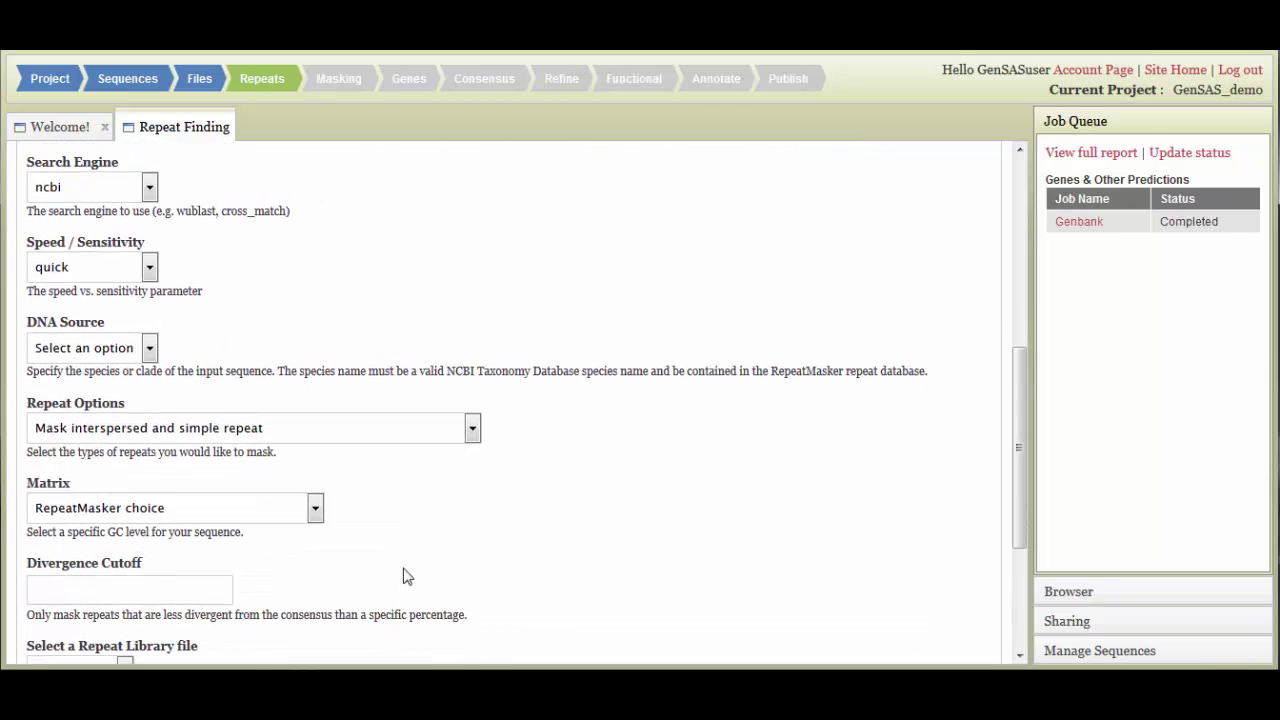
scroll(403, 576, down, 4)
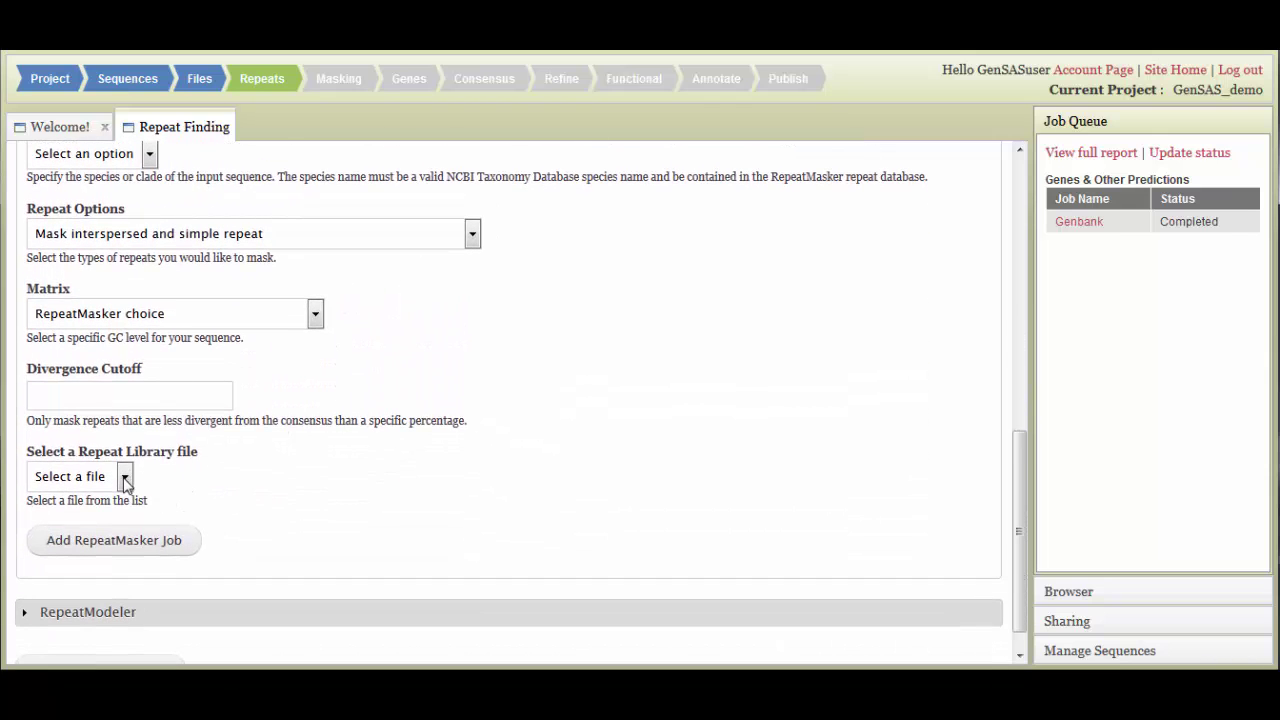
click(124, 478)
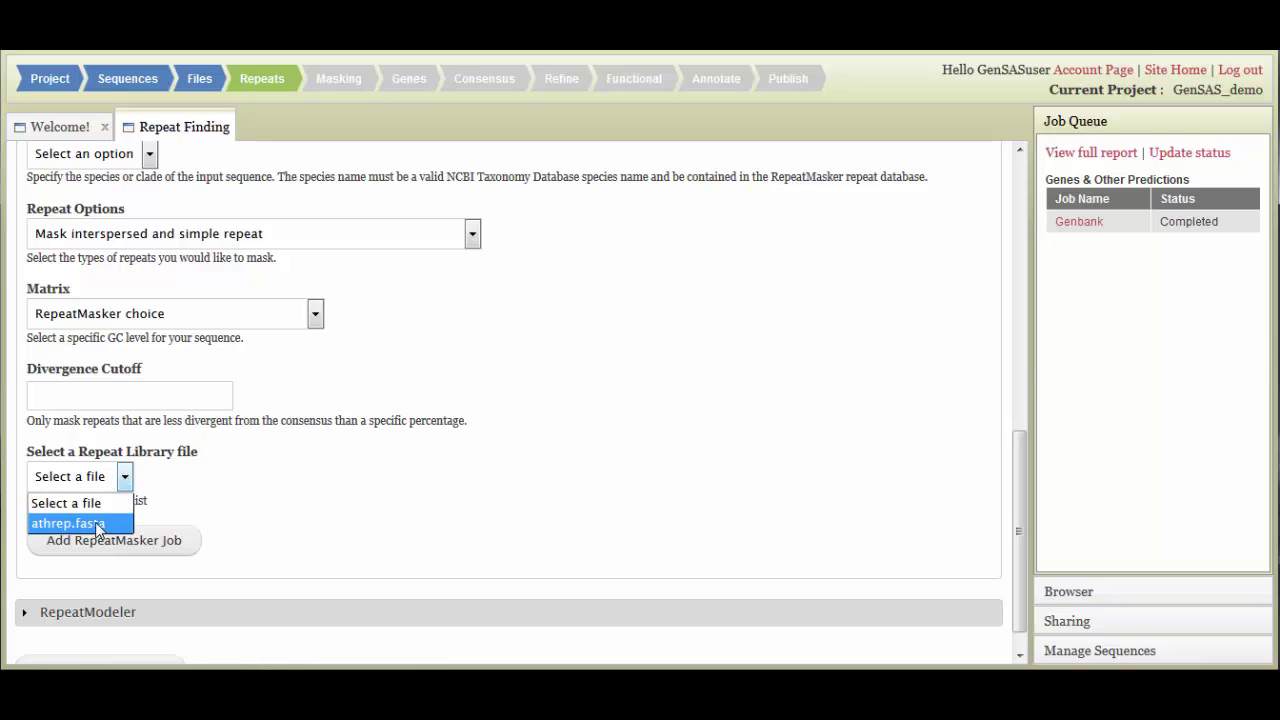
click(103, 523)
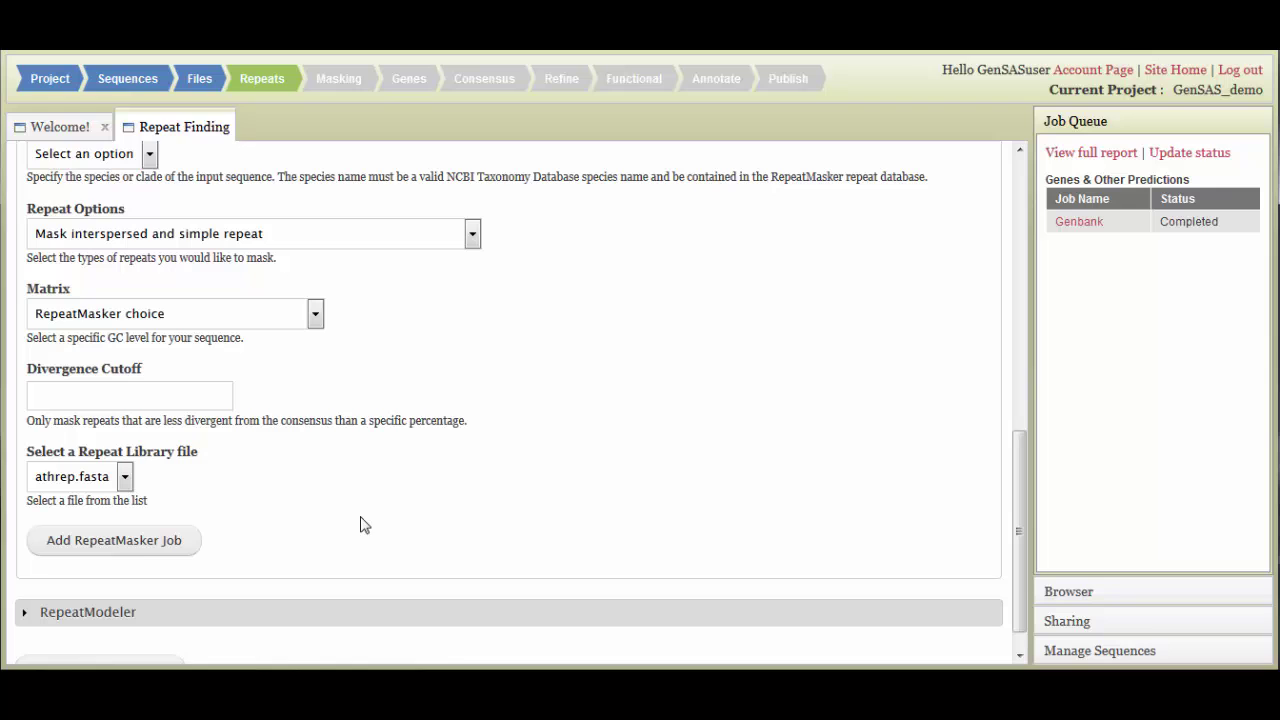
click(136, 552)
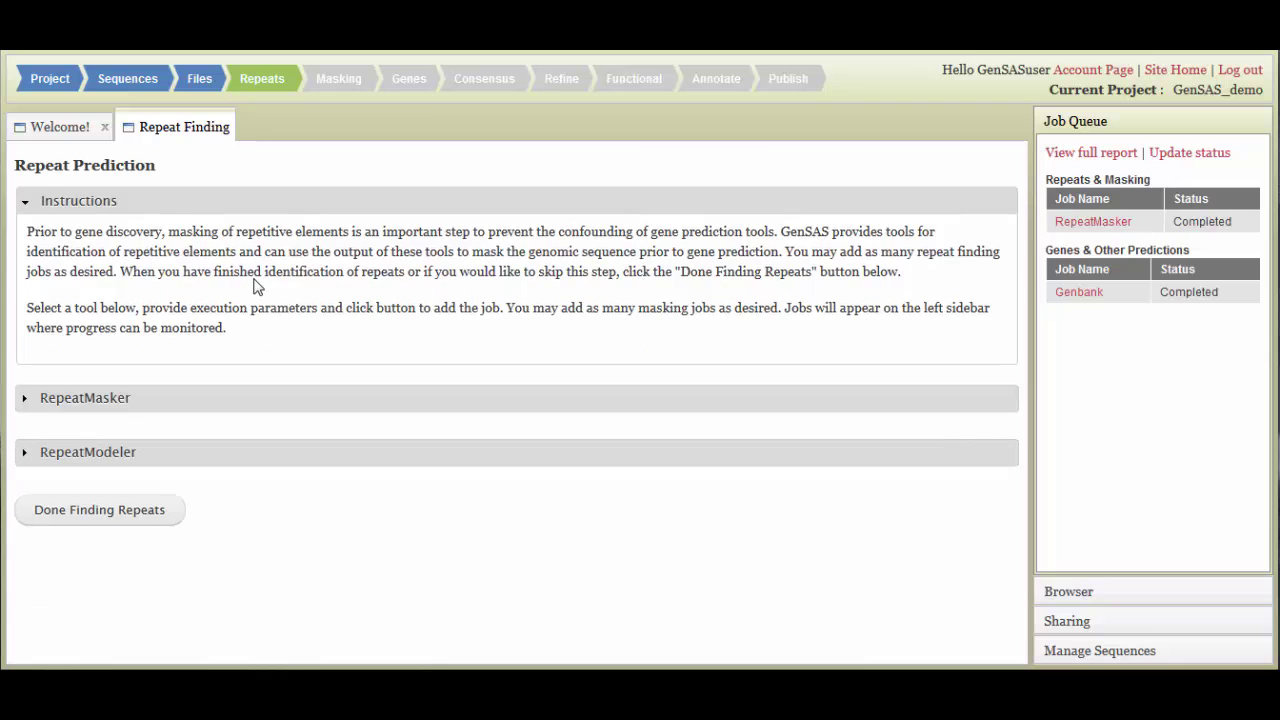
Submit a RepeatMasker job named RepeatMasker2 with Arabidopsis as the DNA source
click(118, 400)
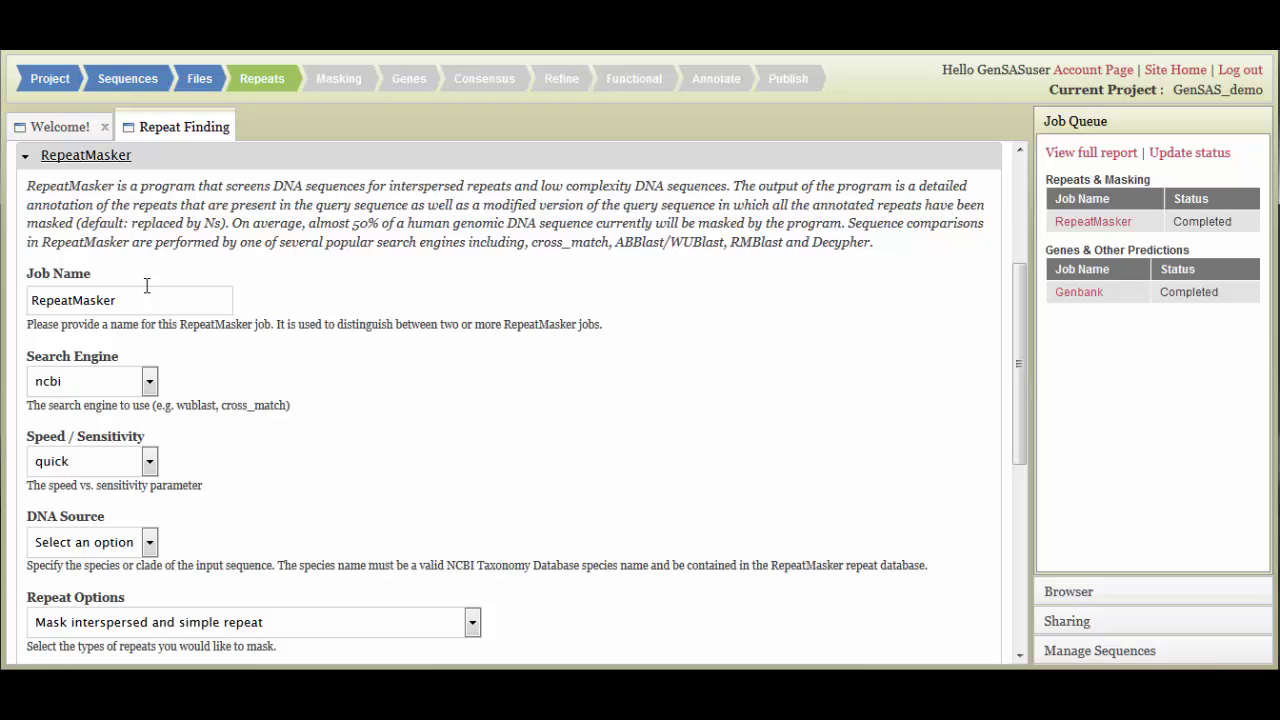
click(148, 300)
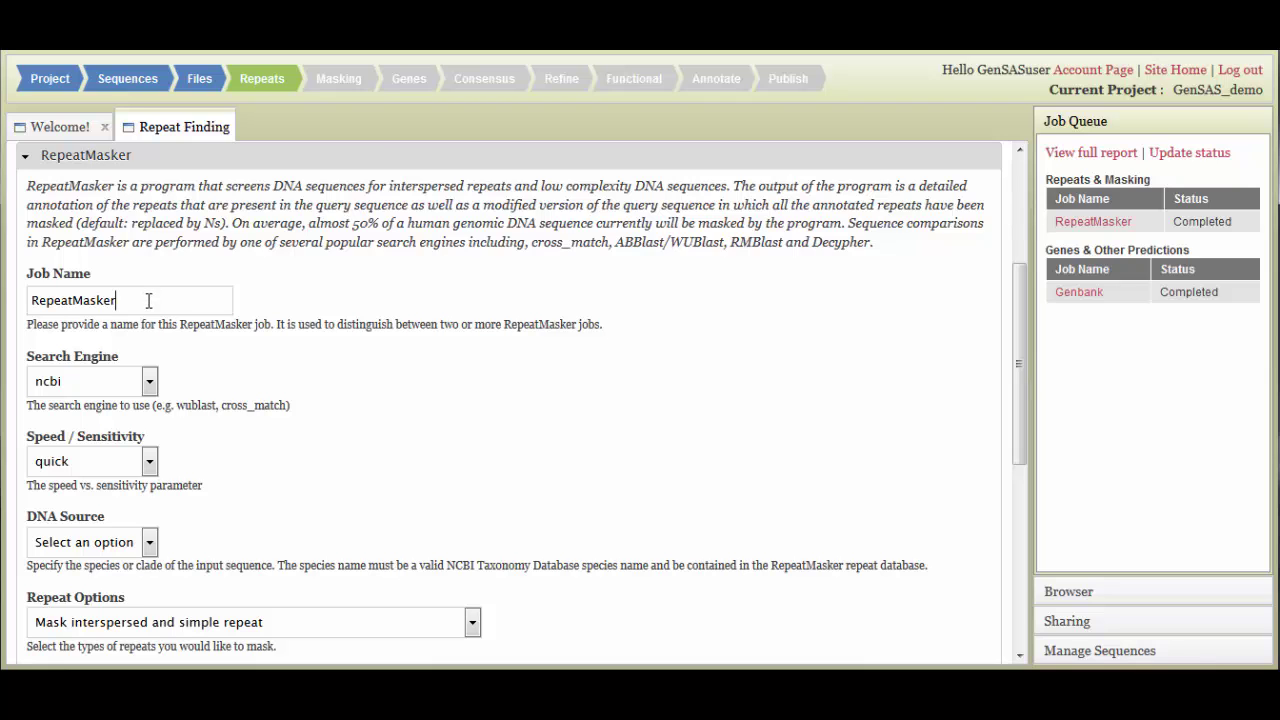
text(2)
scroll(215, 368, down, 1)
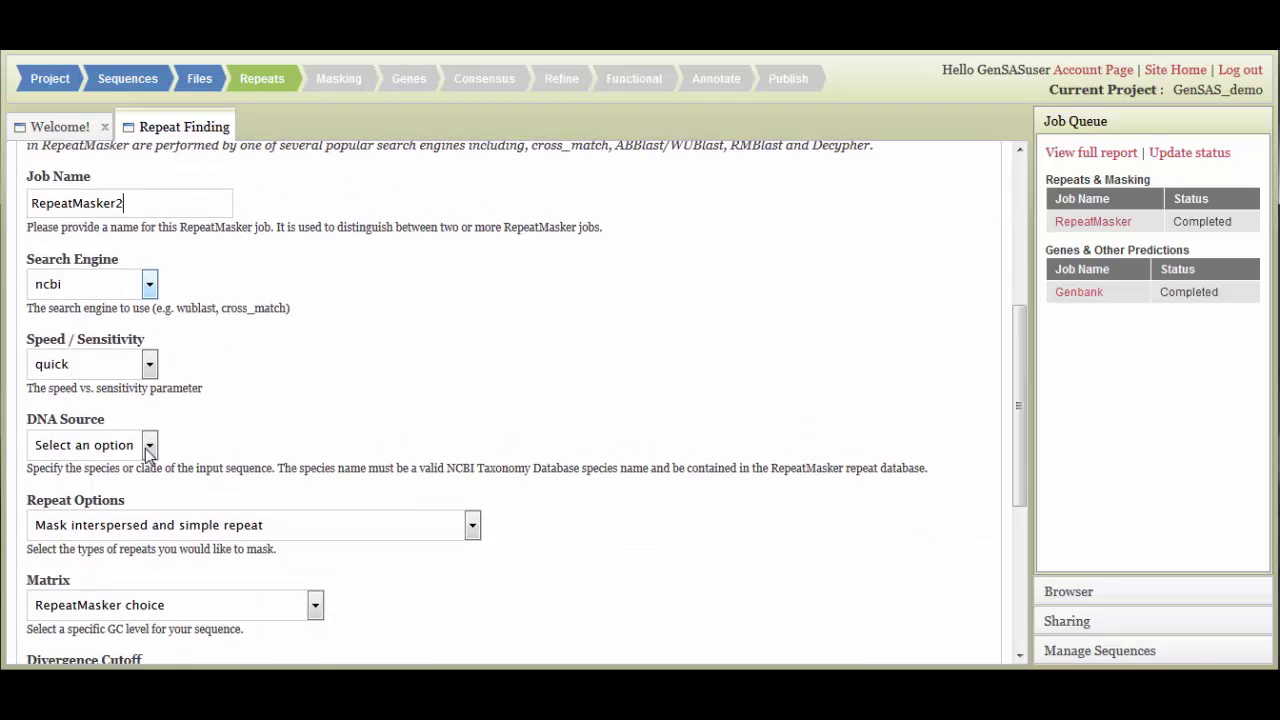
click(150, 445)
click(118, 551)
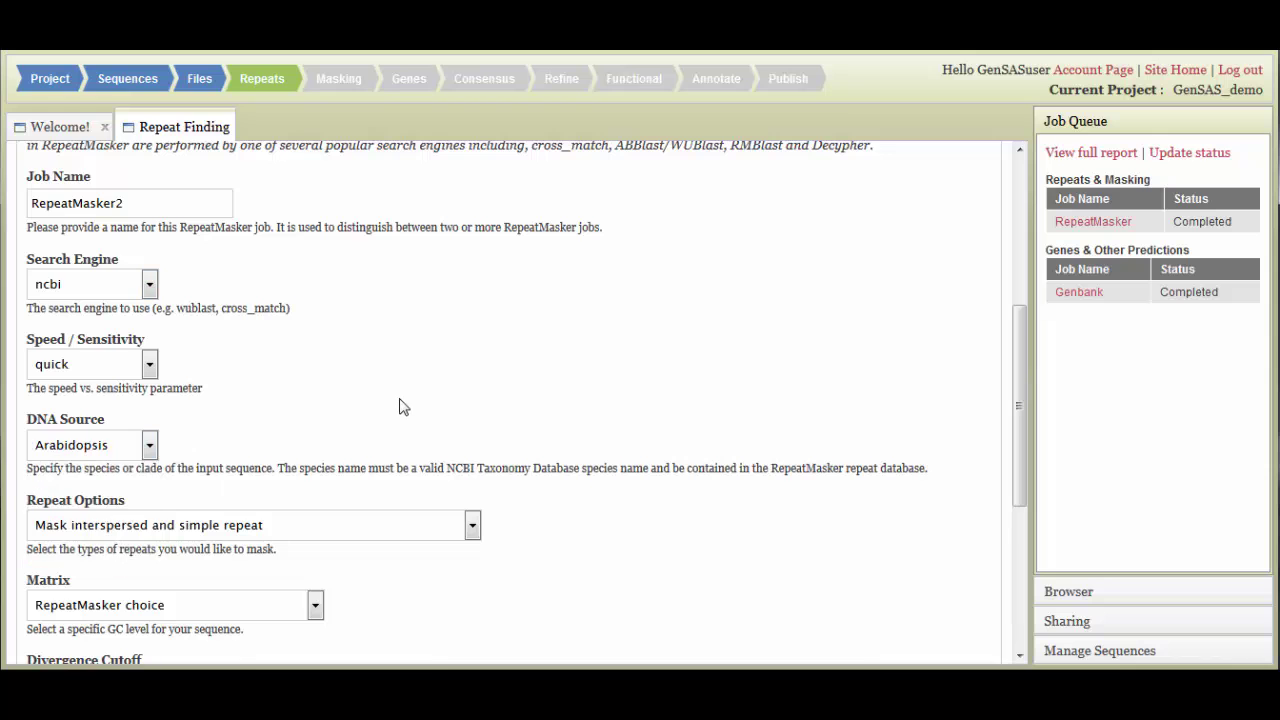
scroll(405, 405, down, 2)
scroll(405, 400, down, 2)
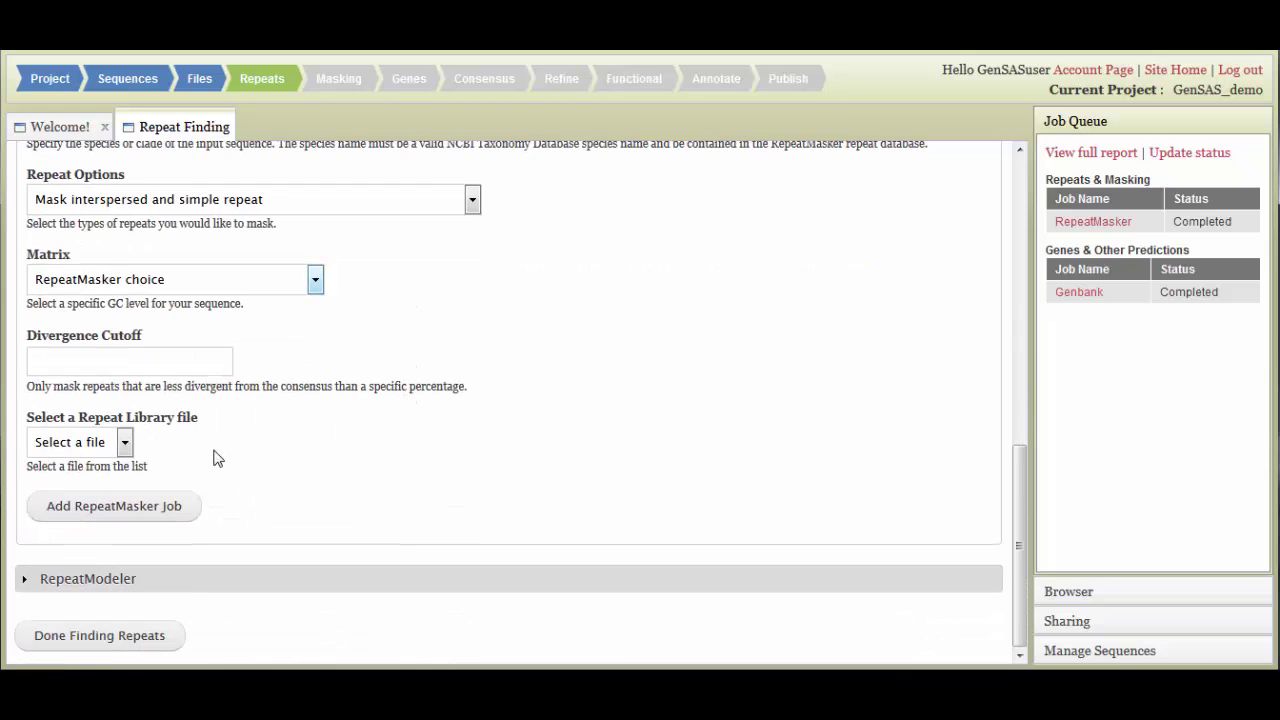
click(165, 507)
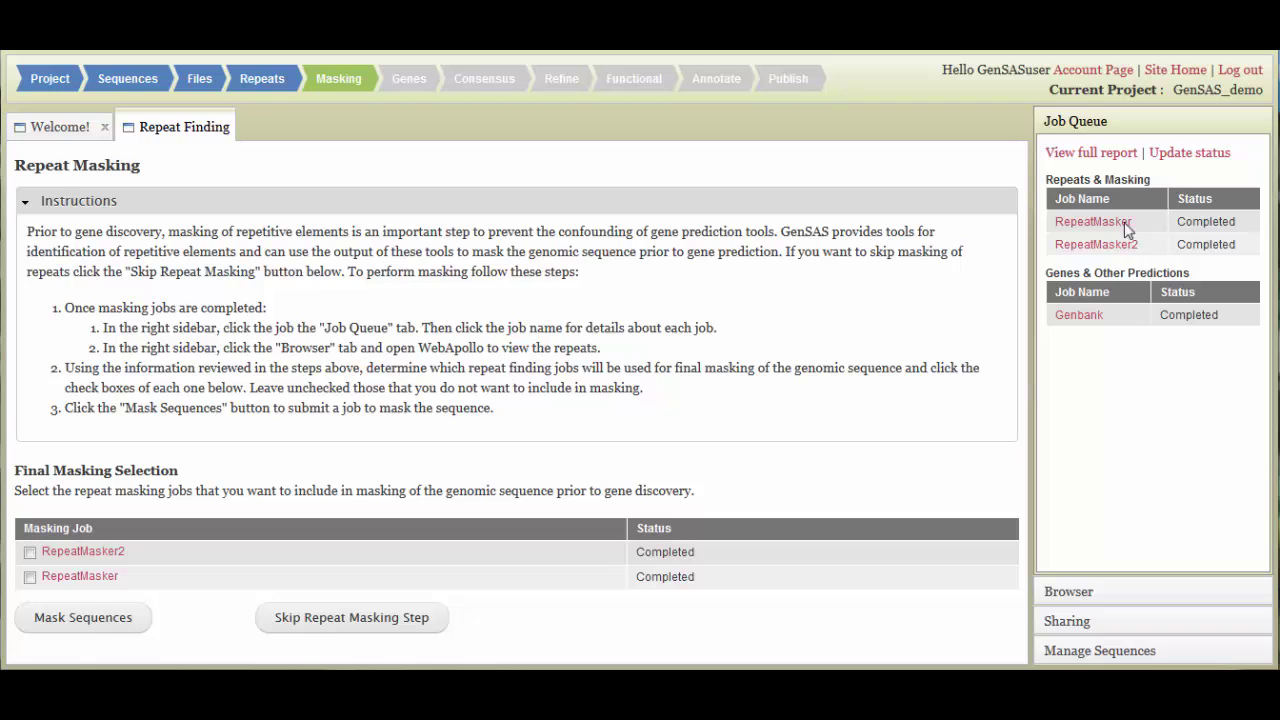
Open the Job Queue Full Report listing every job's status and dates
click(1075, 157)
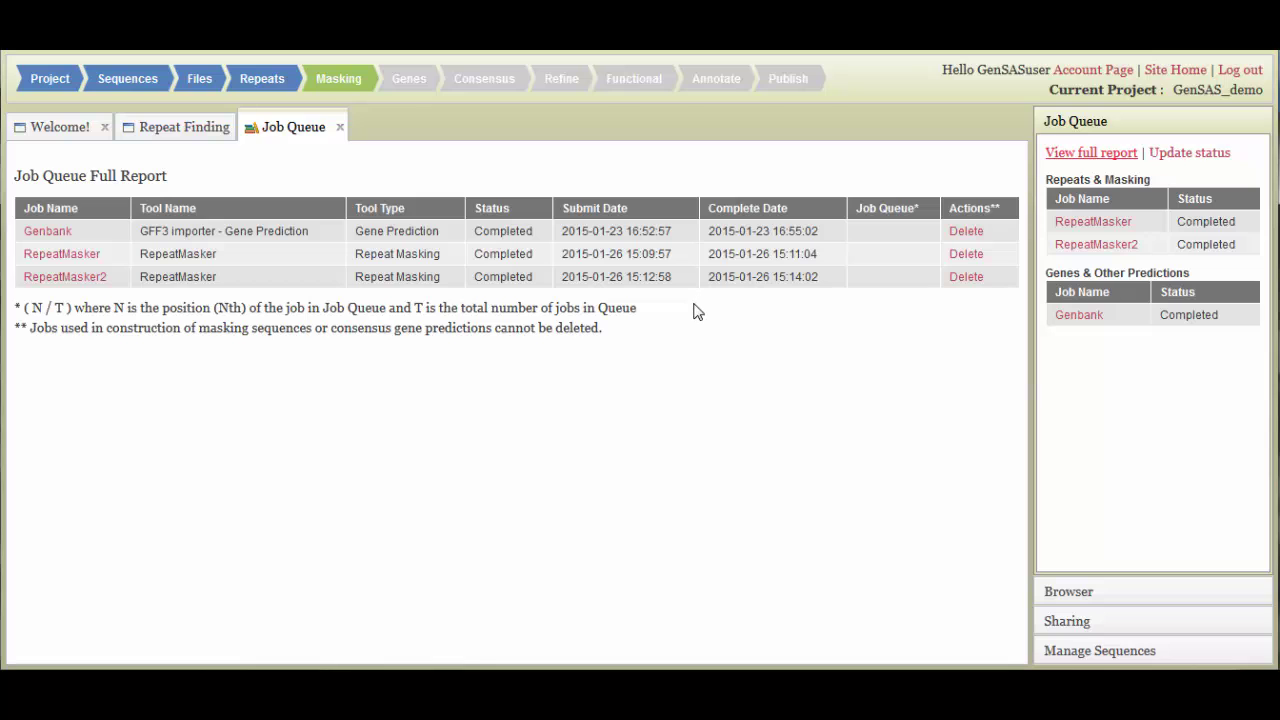
Open the RepeatMasker2 job's detailed results
click(80, 278)
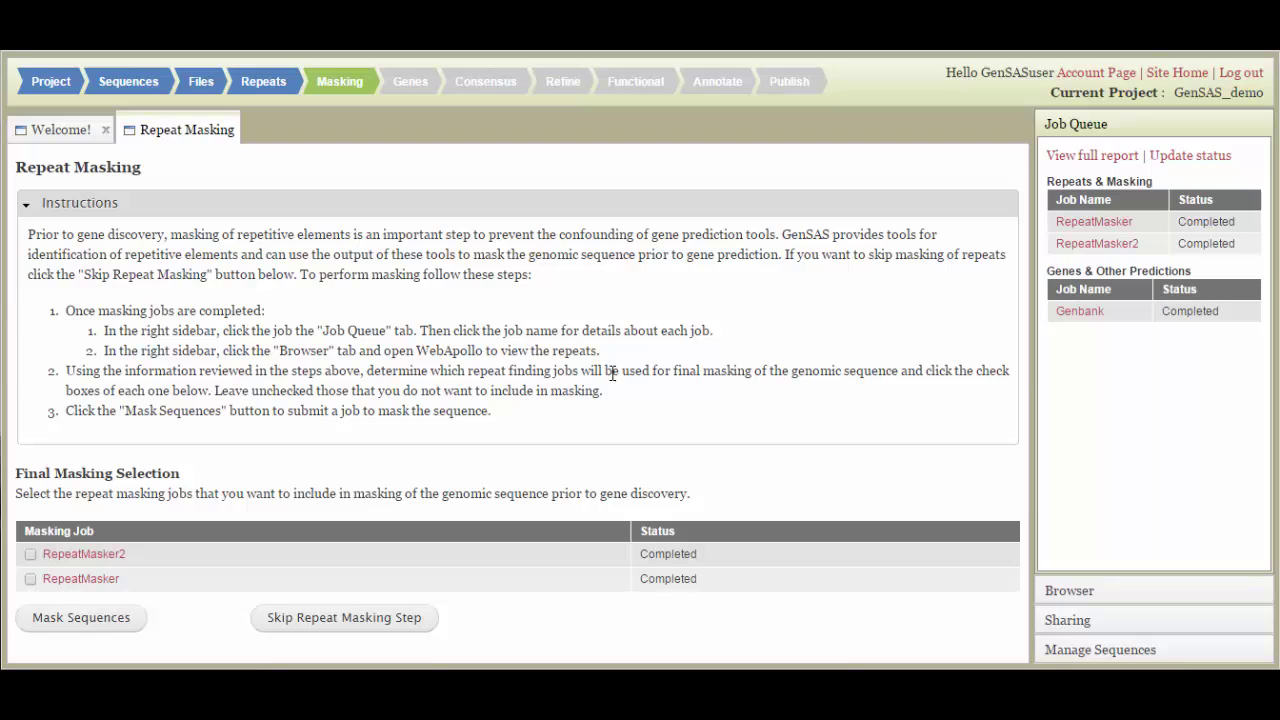
Launch WebApollo and show the RepeatMasker and RepeatMasker2 tracks in JBrowse, then return to Repeat Masking
click(1105, 593)
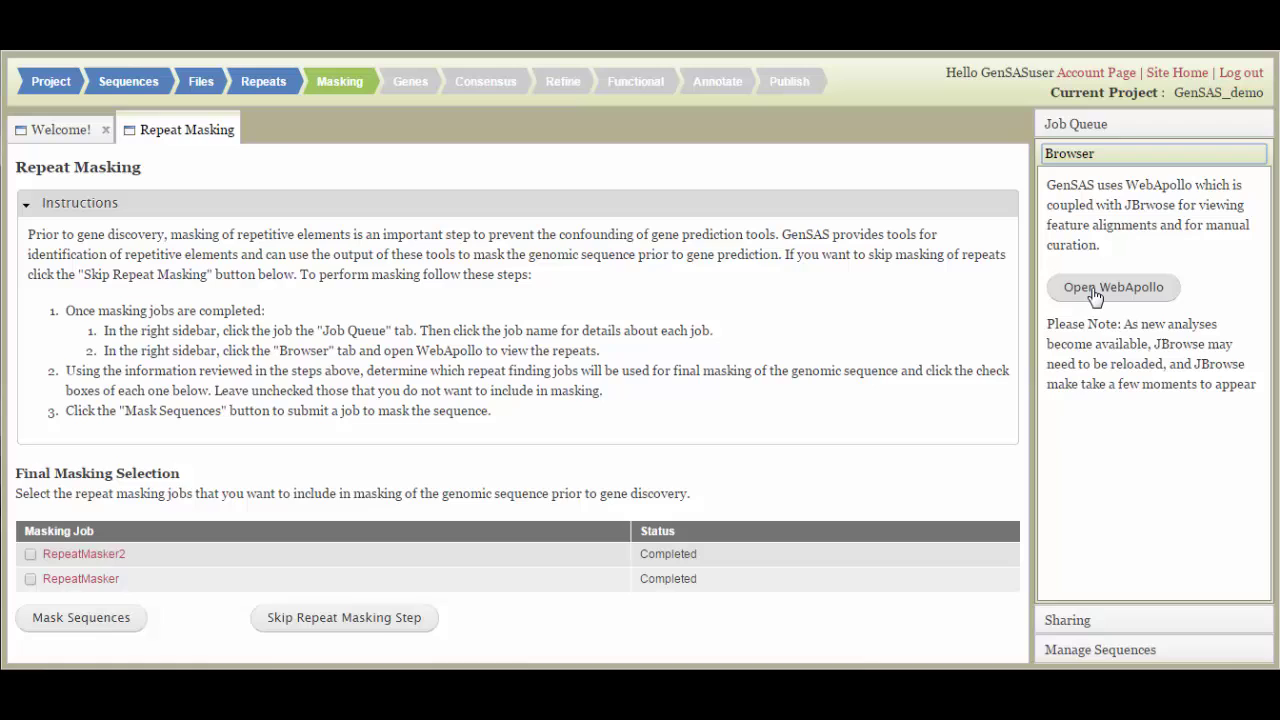
click(1095, 290)
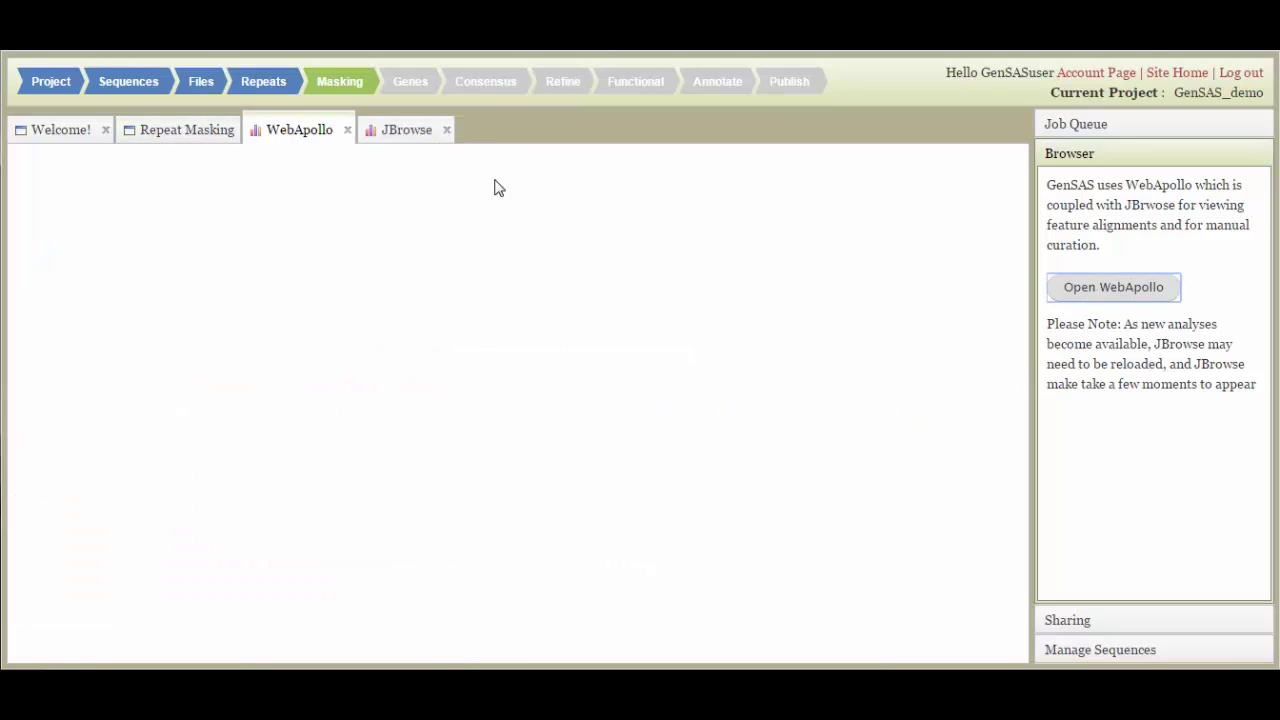
click(410, 140)
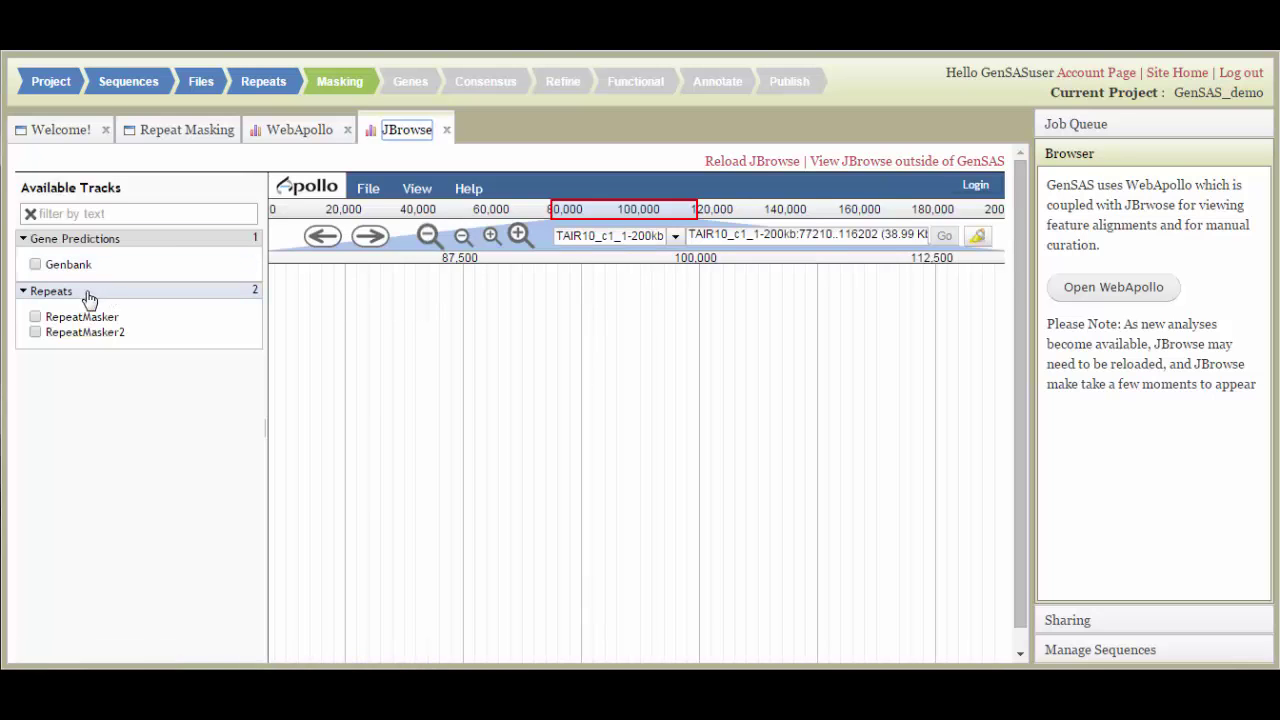
click(36, 320)
click(36, 332)
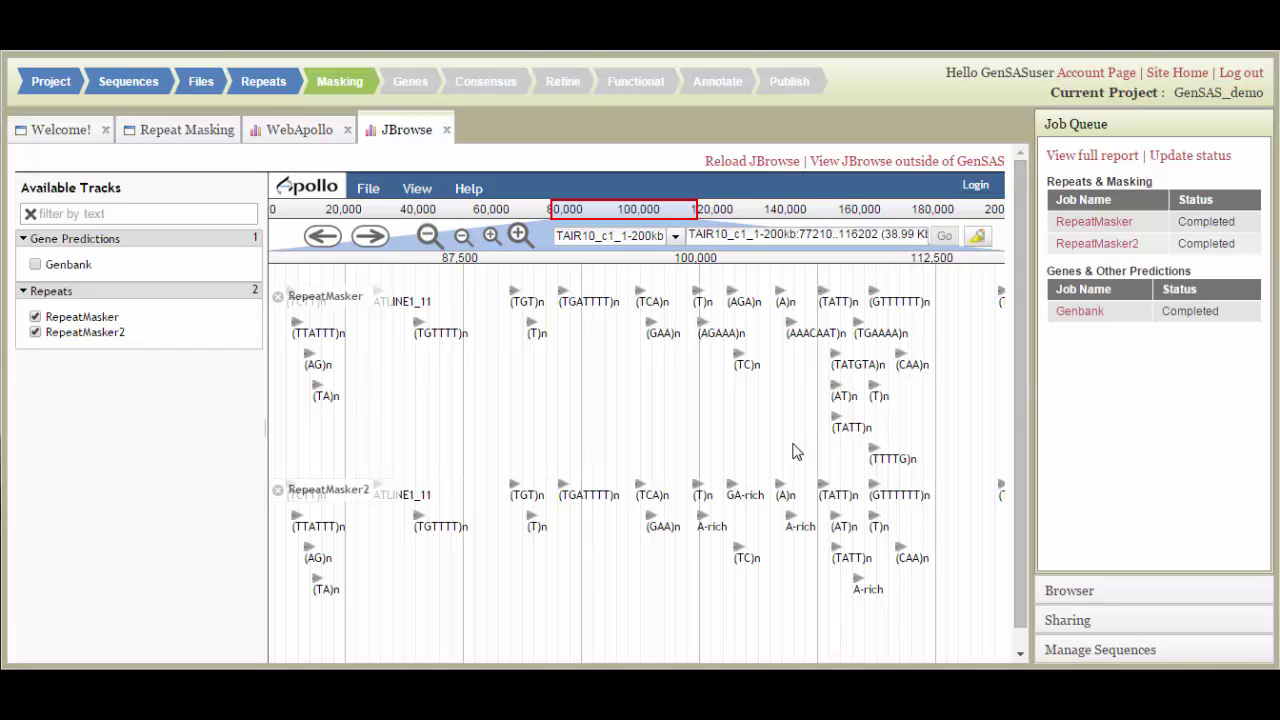
click(198, 130)
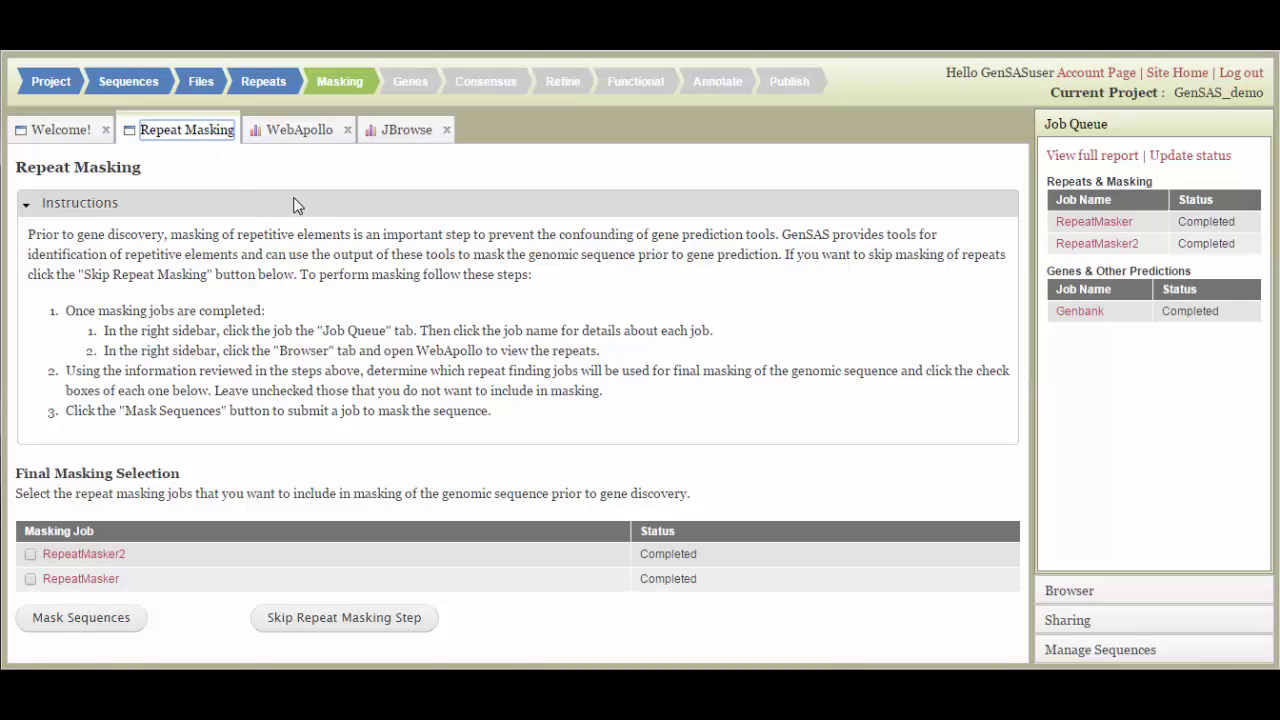
Select RepeatMasker2 and RepeatMasker for final masking and mask the sequences
click(31, 555)
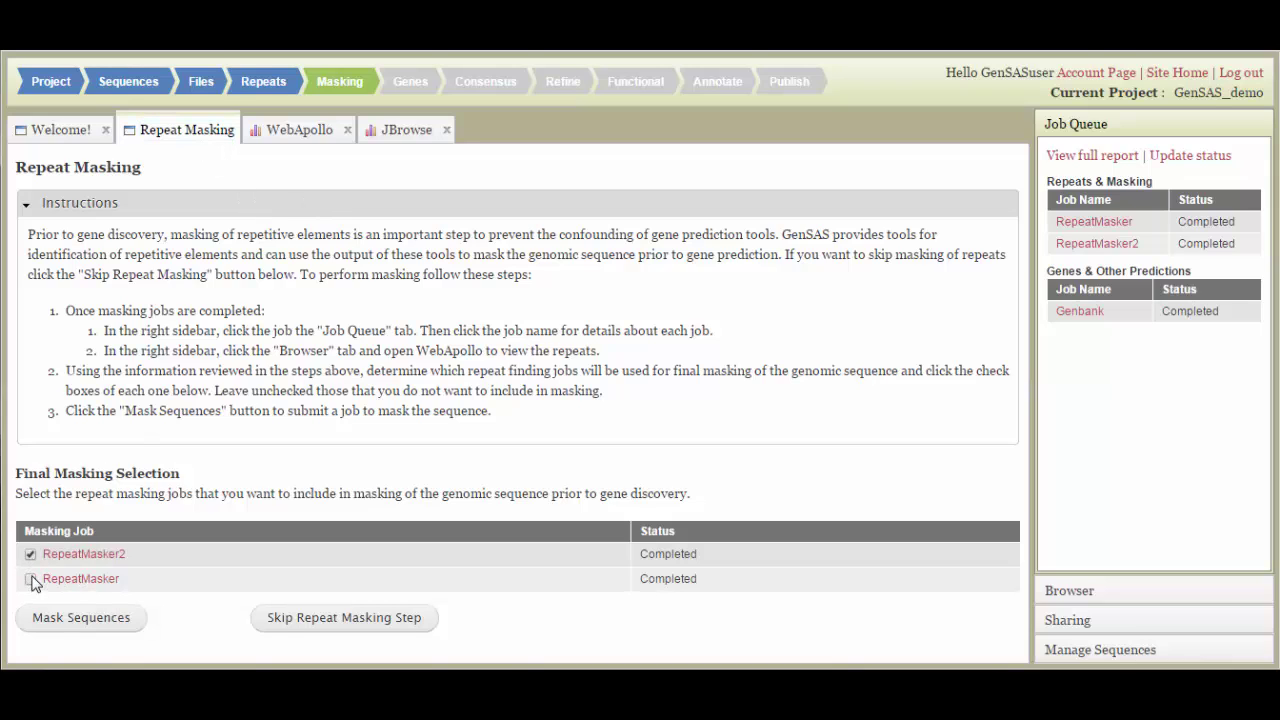
click(31, 580)
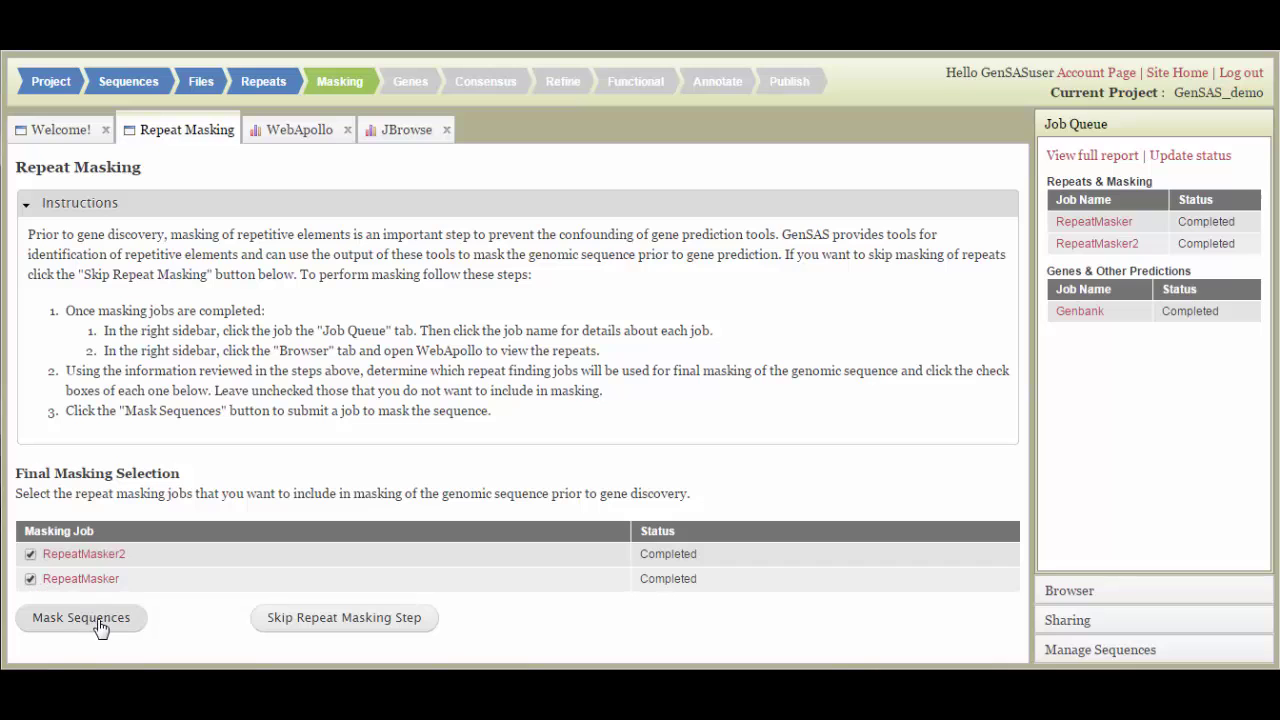
click(100, 625)
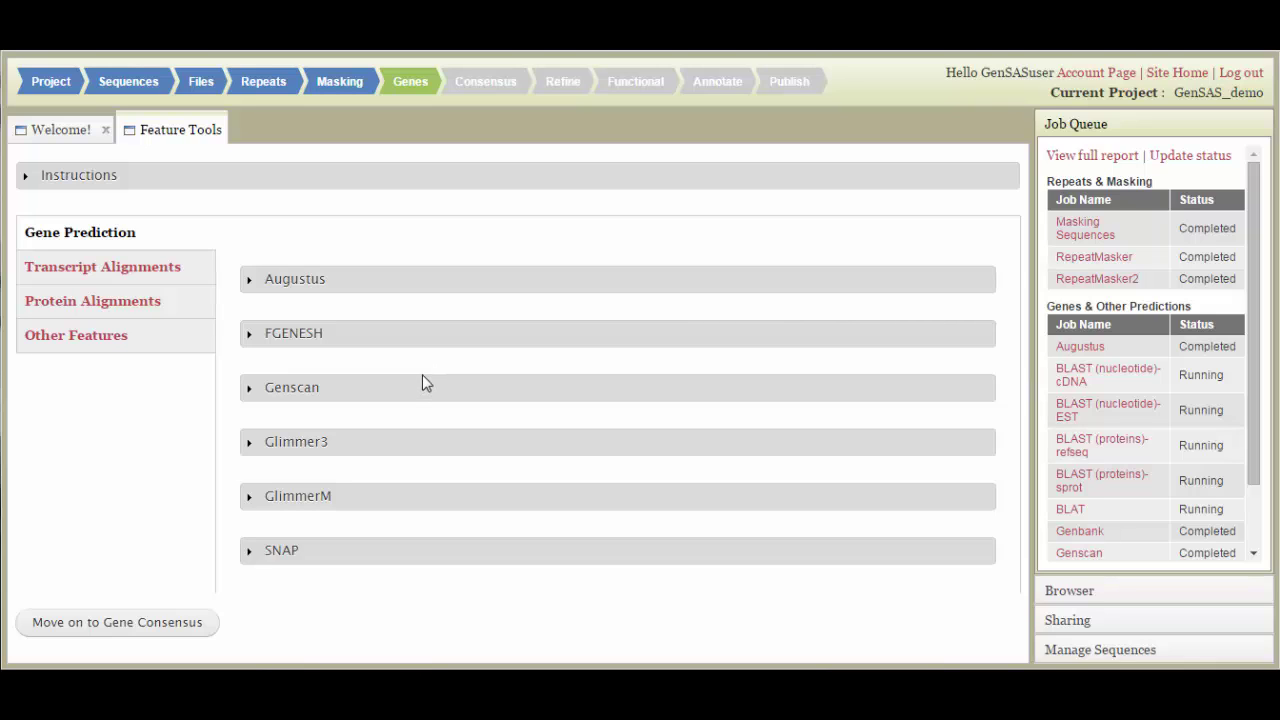
Inspect the FGENESH and Augustus gene prediction settings
click(137, 241)
click(293, 335)
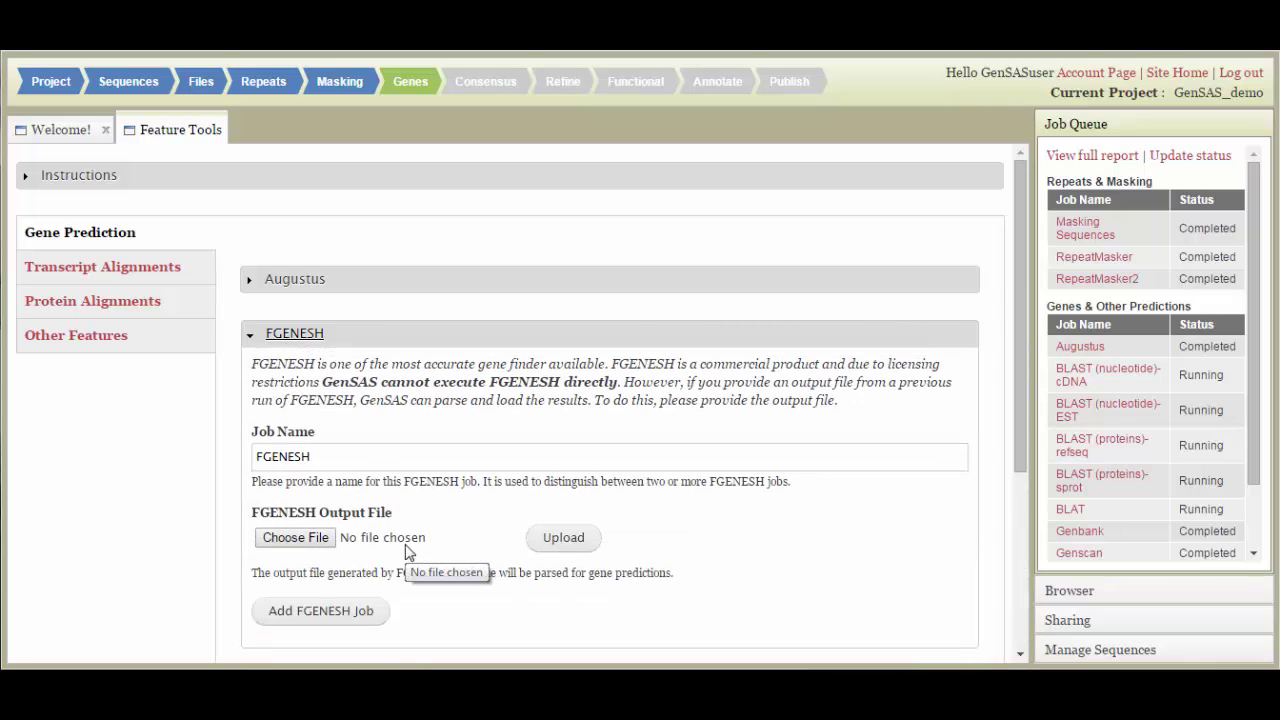
click(294, 336)
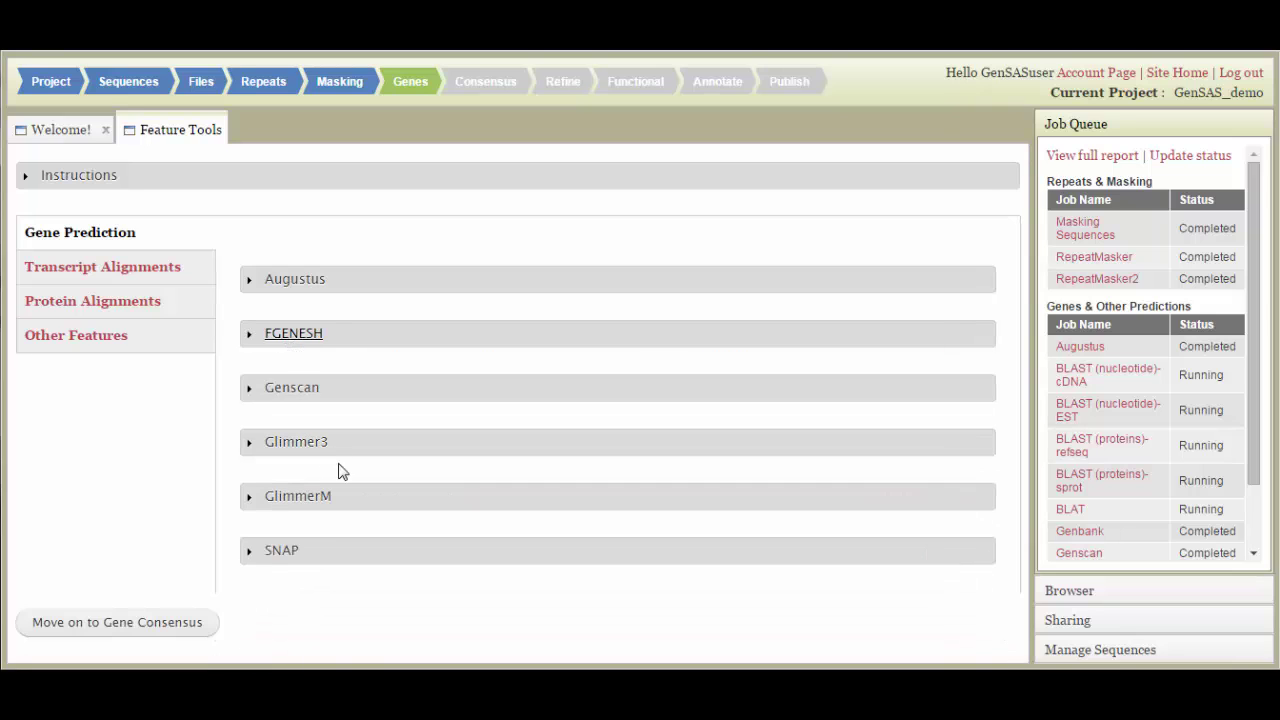
click(288, 282)
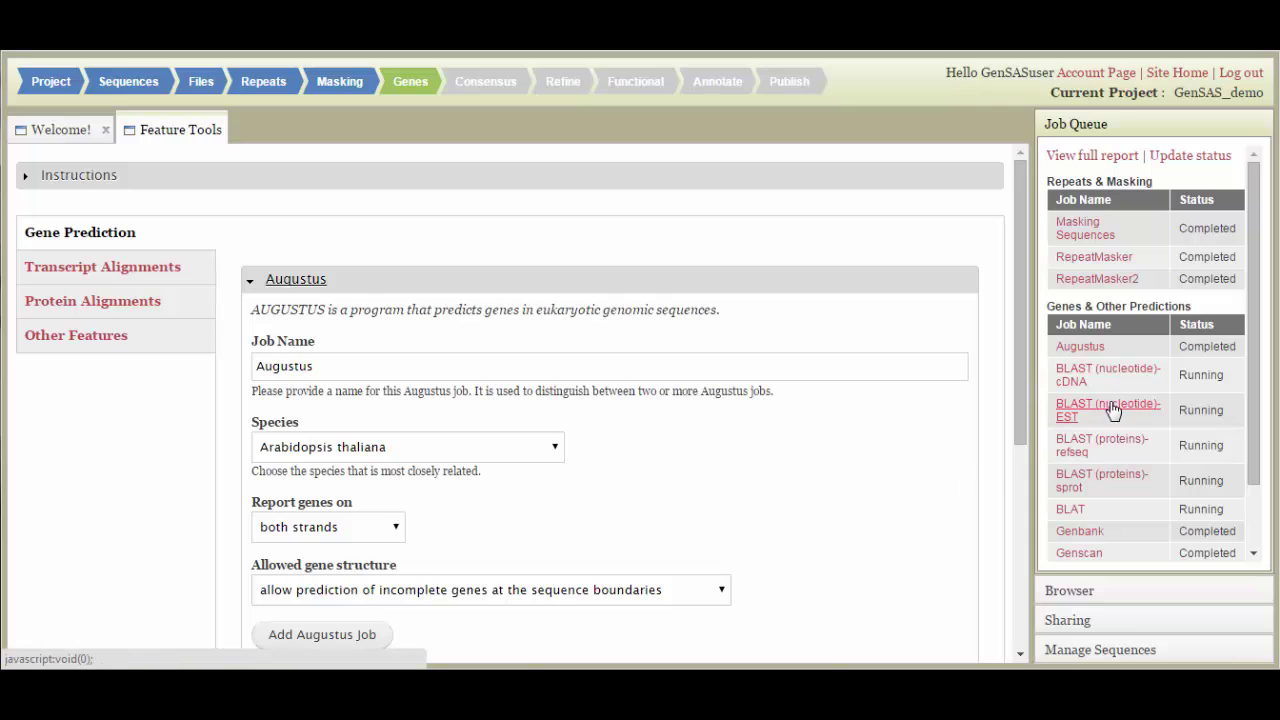
click(163, 268)
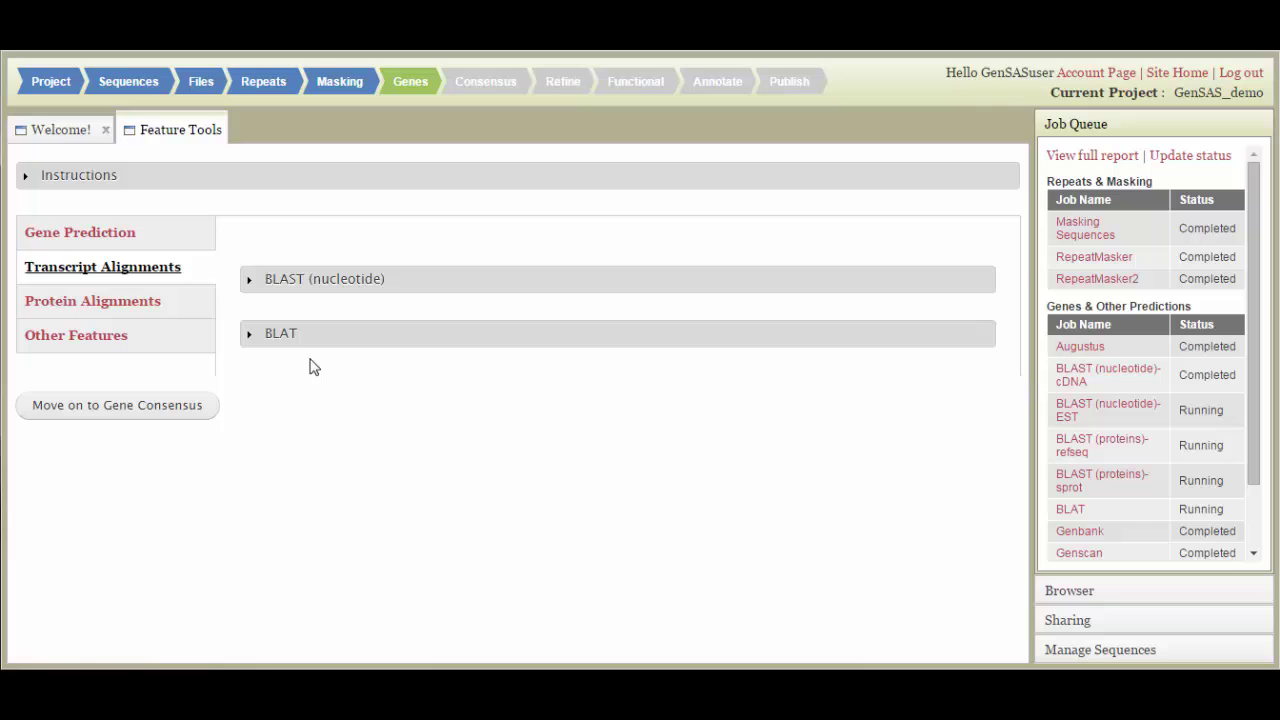
Check BLAT's transcript file choices, then expand BLAST (proteins) under Protein Alignments
click(283, 334)
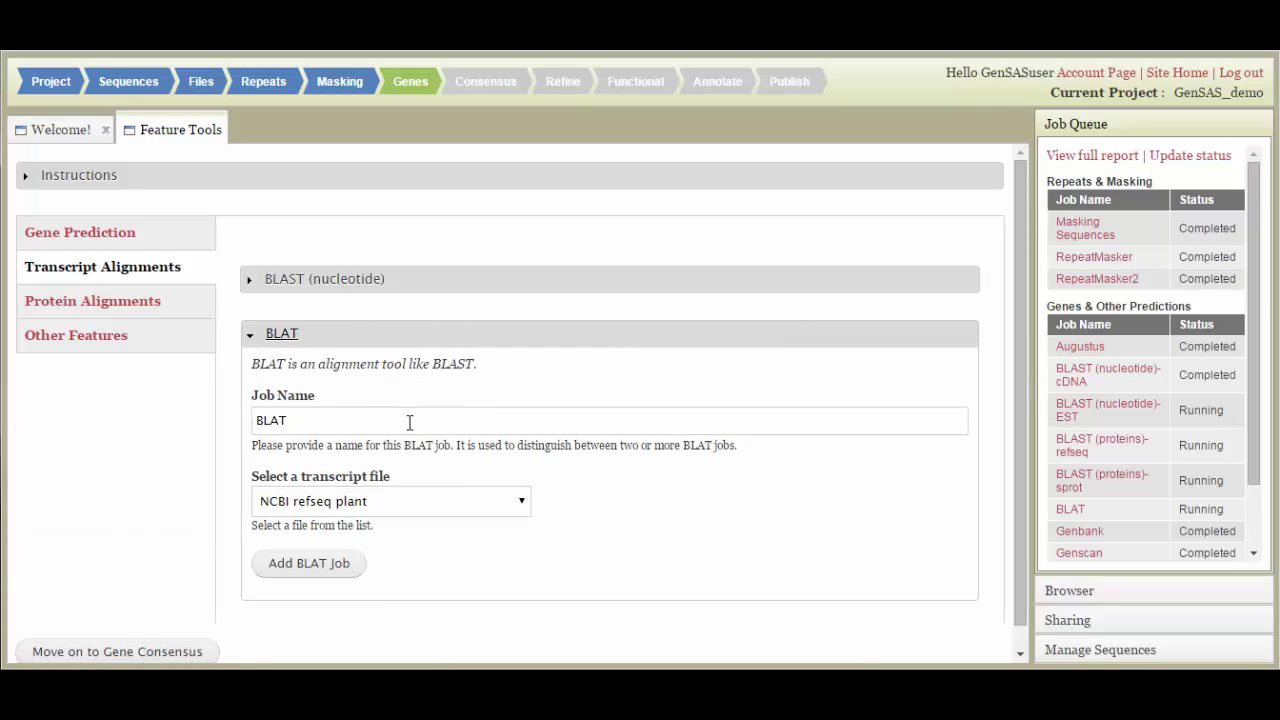
scroll(440, 450, down, 1)
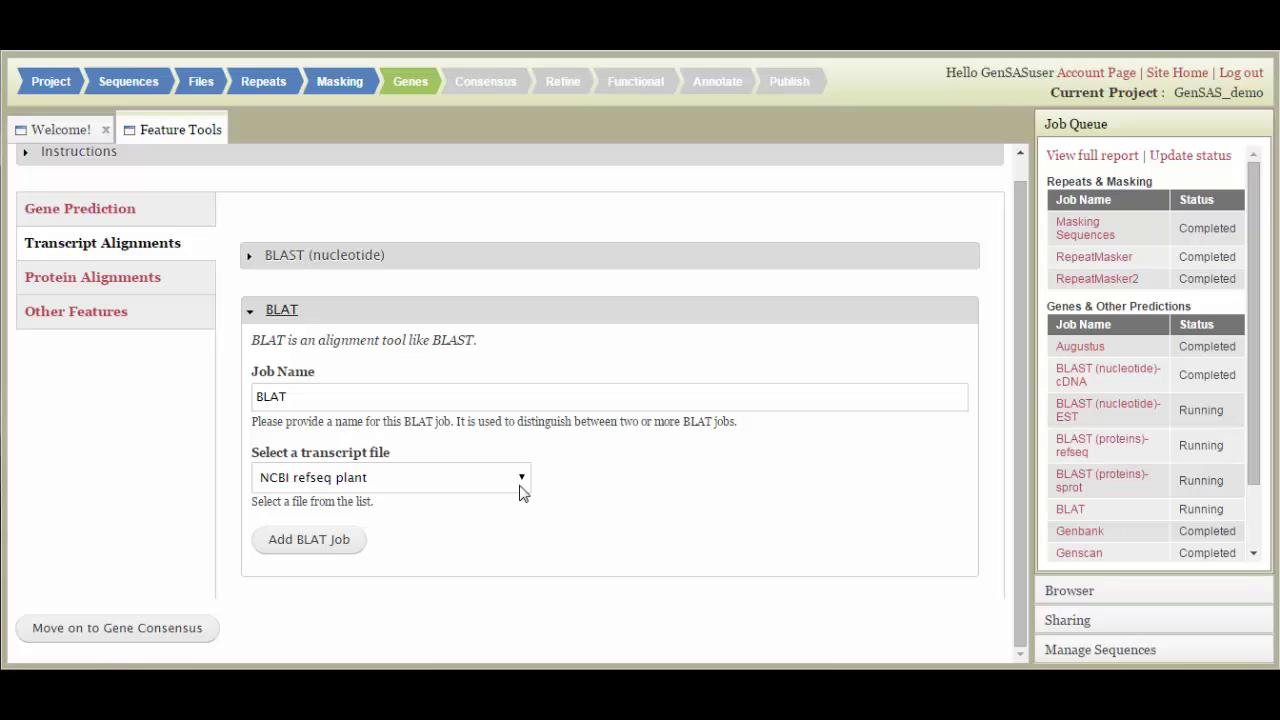
click(520, 488)
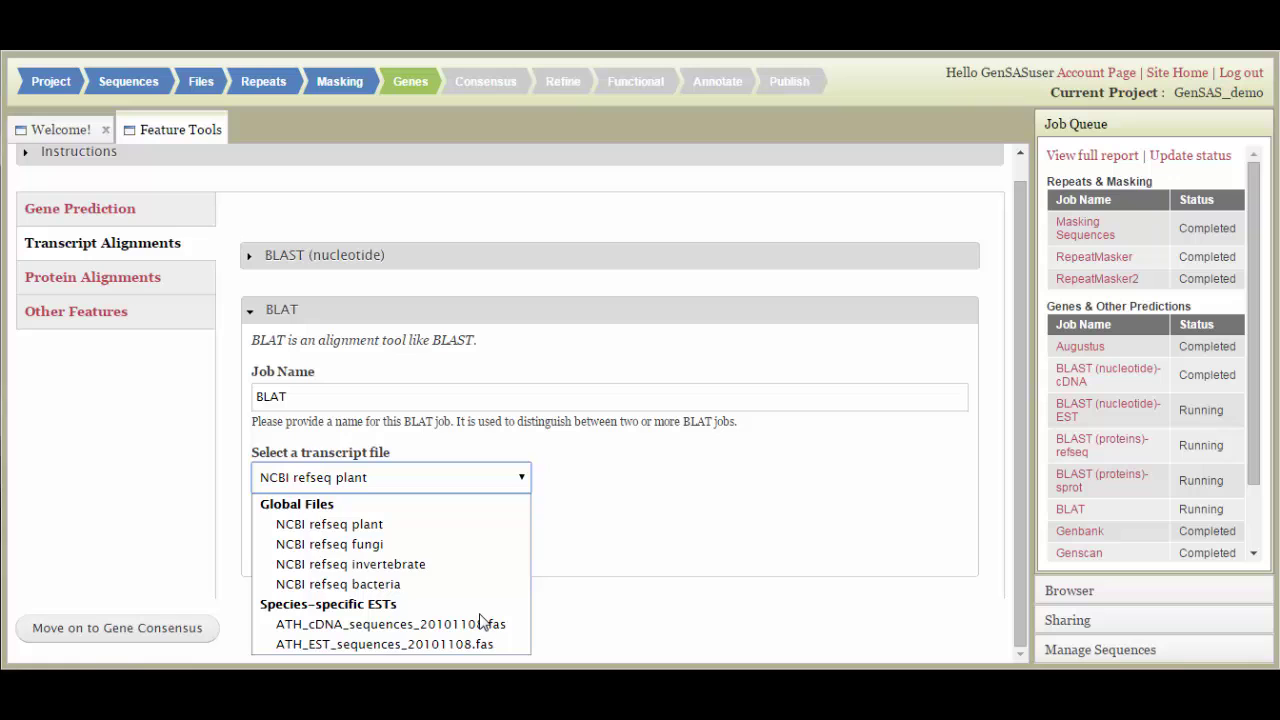
click(88, 285)
click(331, 286)
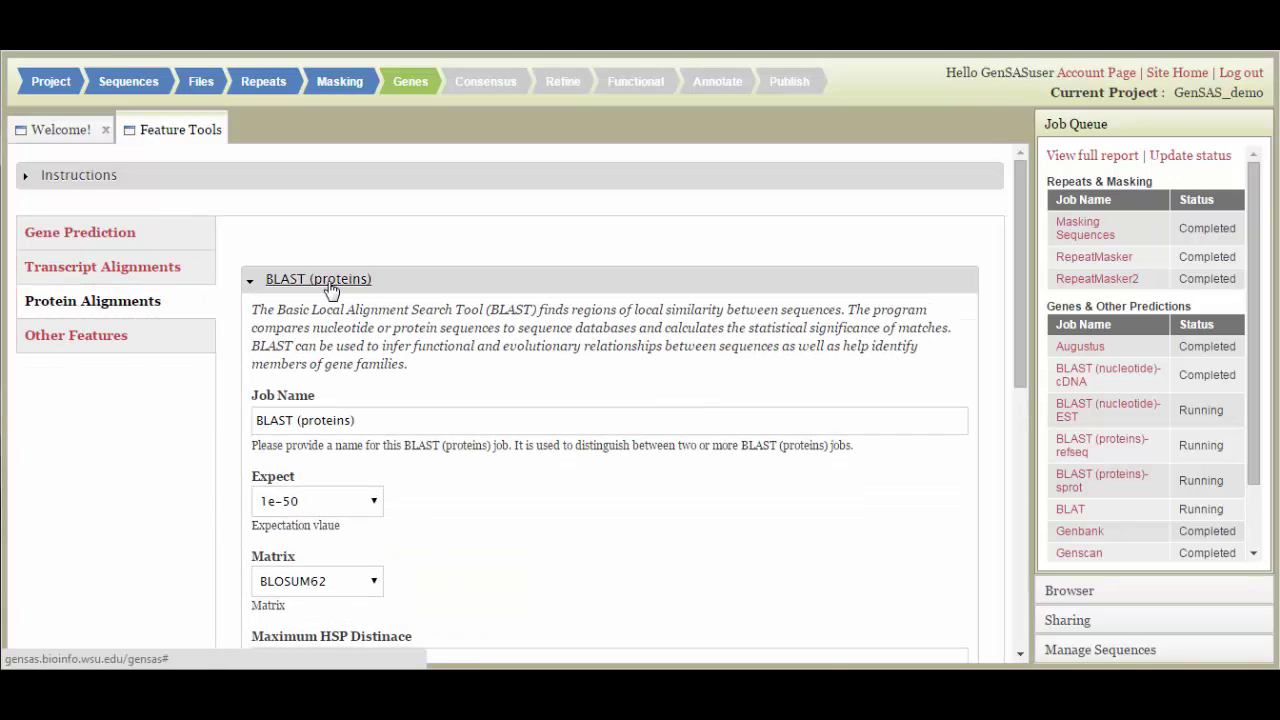
scroll(383, 385, down, 2)
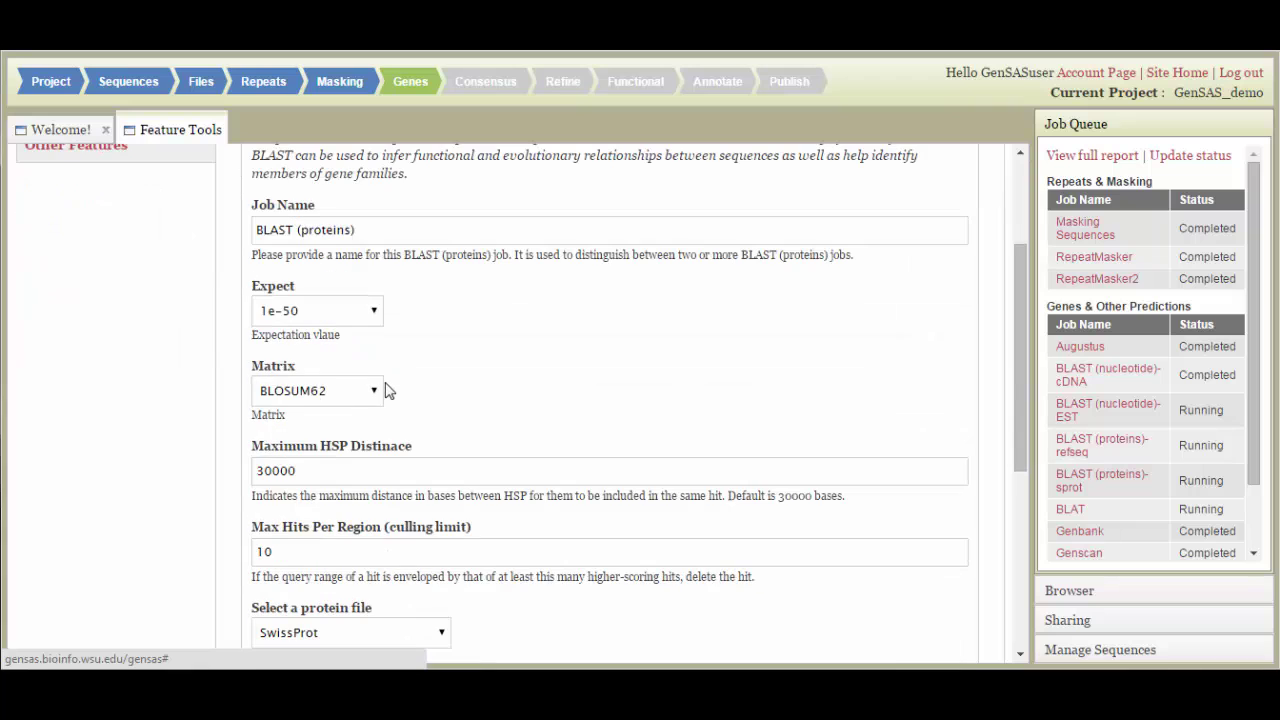
scroll(418, 462, down, 2)
click(410, 452)
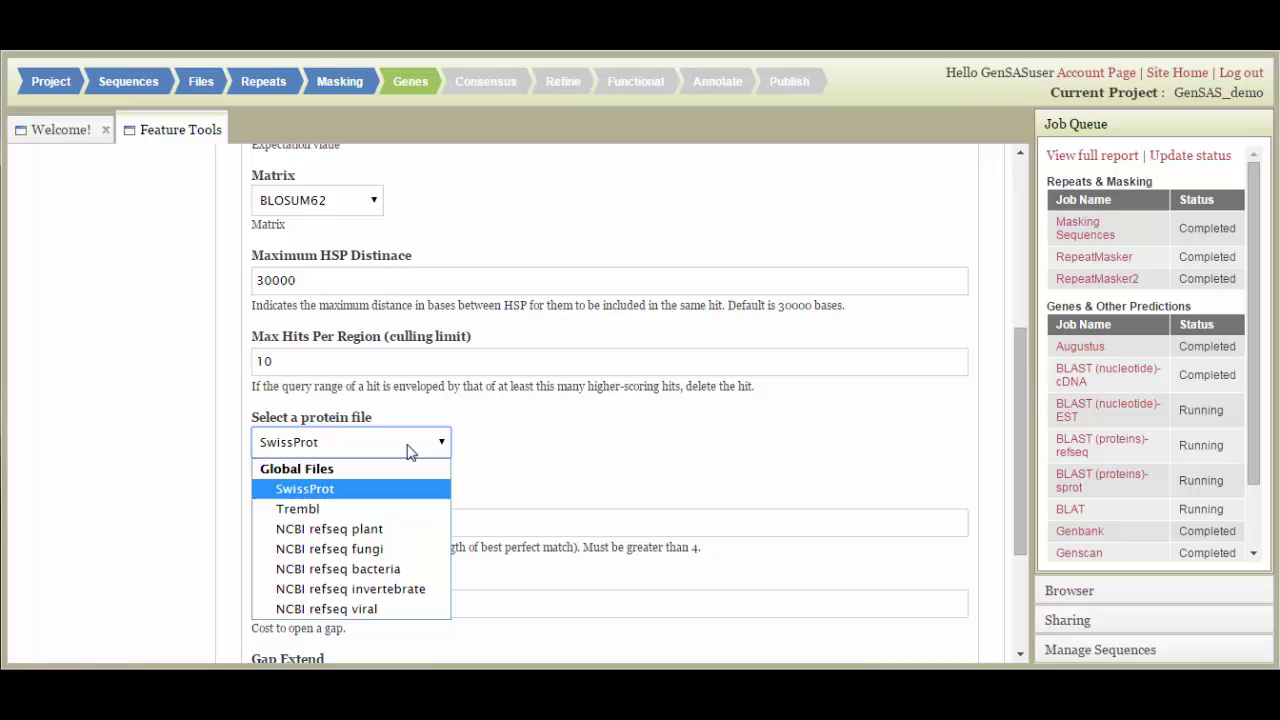
click(114, 329)
scroll(114, 329, up, 4)
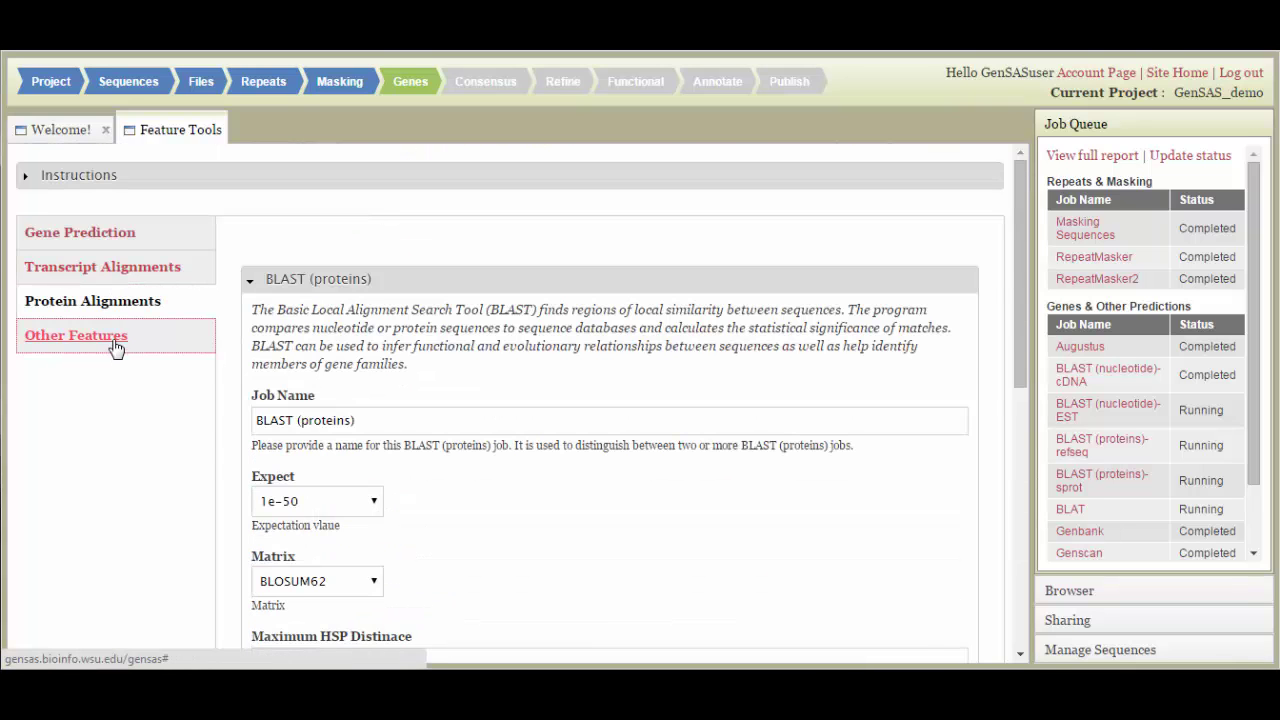
Switch to the Other Features tools
click(115, 342)
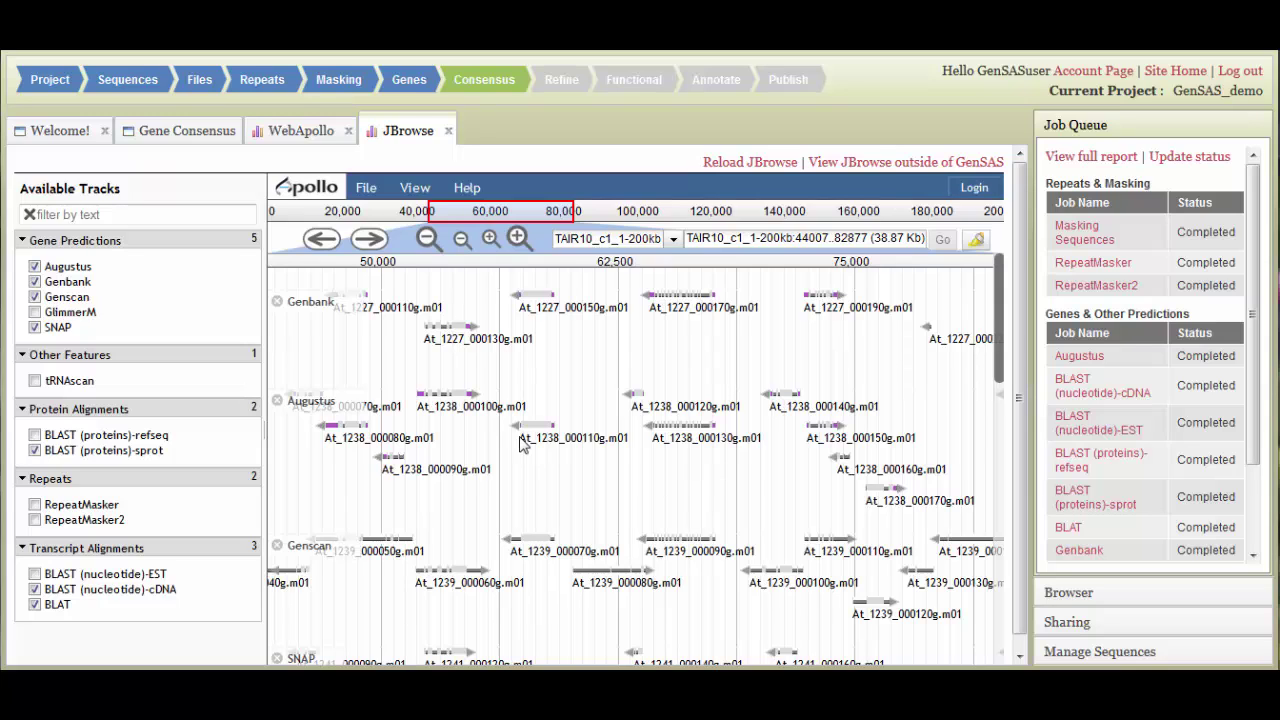
Create the consensus prediction weighting Augustus 5, SNAP 4, BLAST sprot 7, BLAST cDNA 10, BLAT 9
click(161, 137)
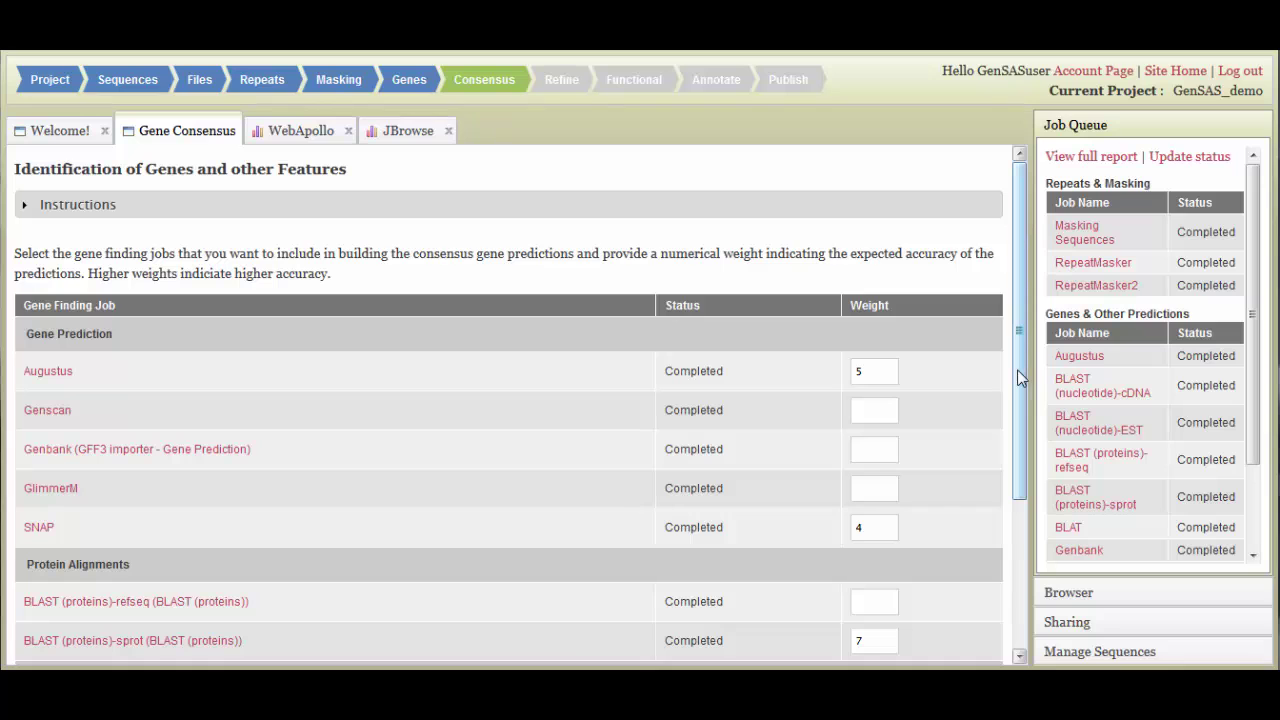
drag(1020, 378, 1012, 555)
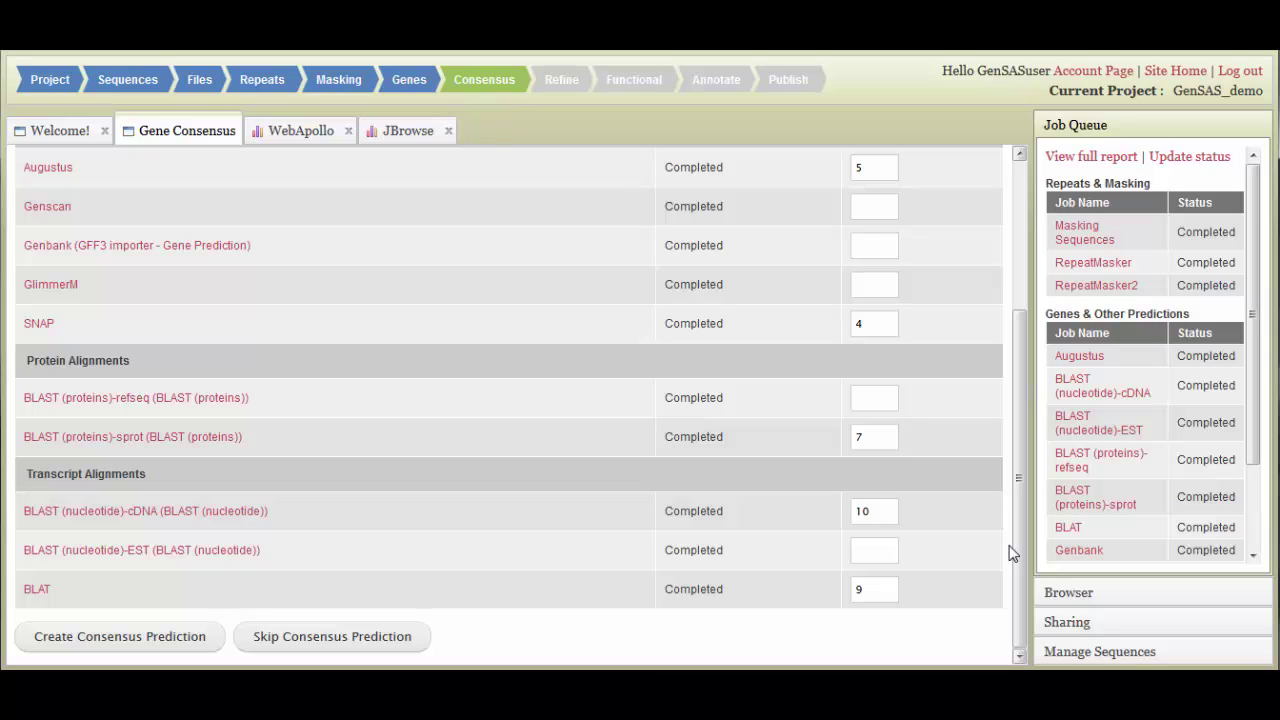
drag(1013, 556, 1049, 392)
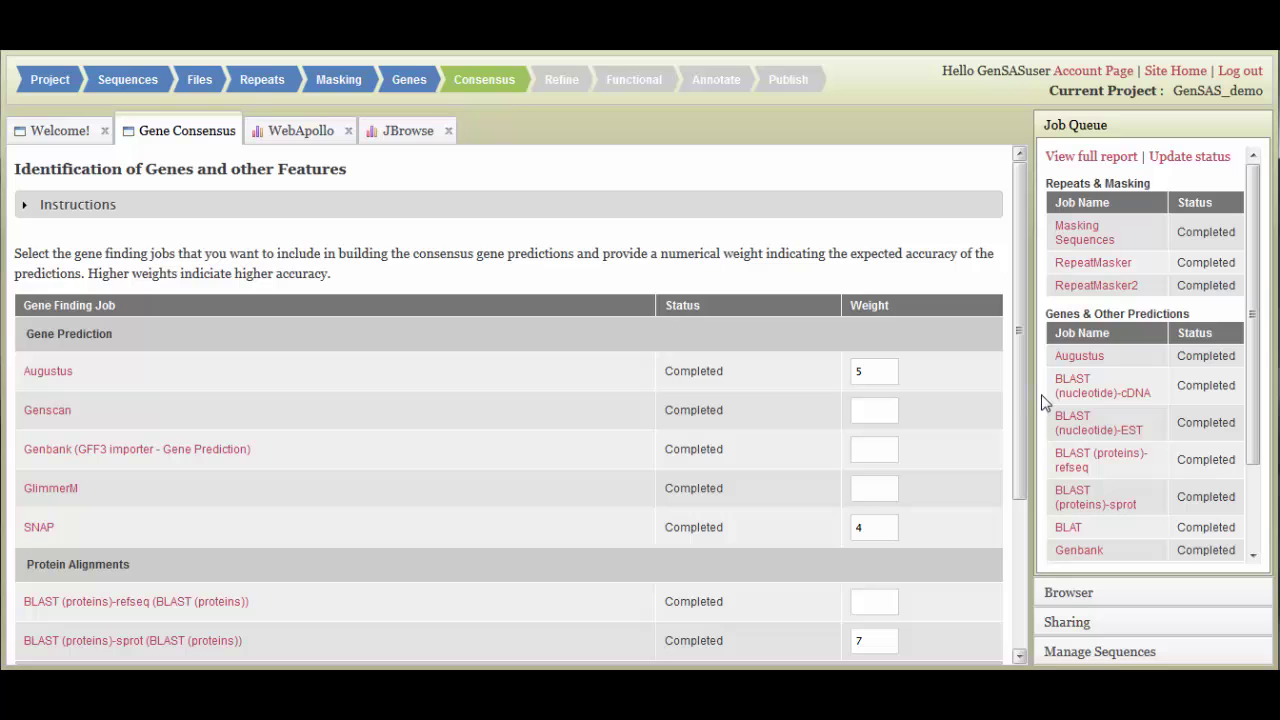
drag(1016, 409, 991, 514)
drag(1026, 461, 1017, 578)
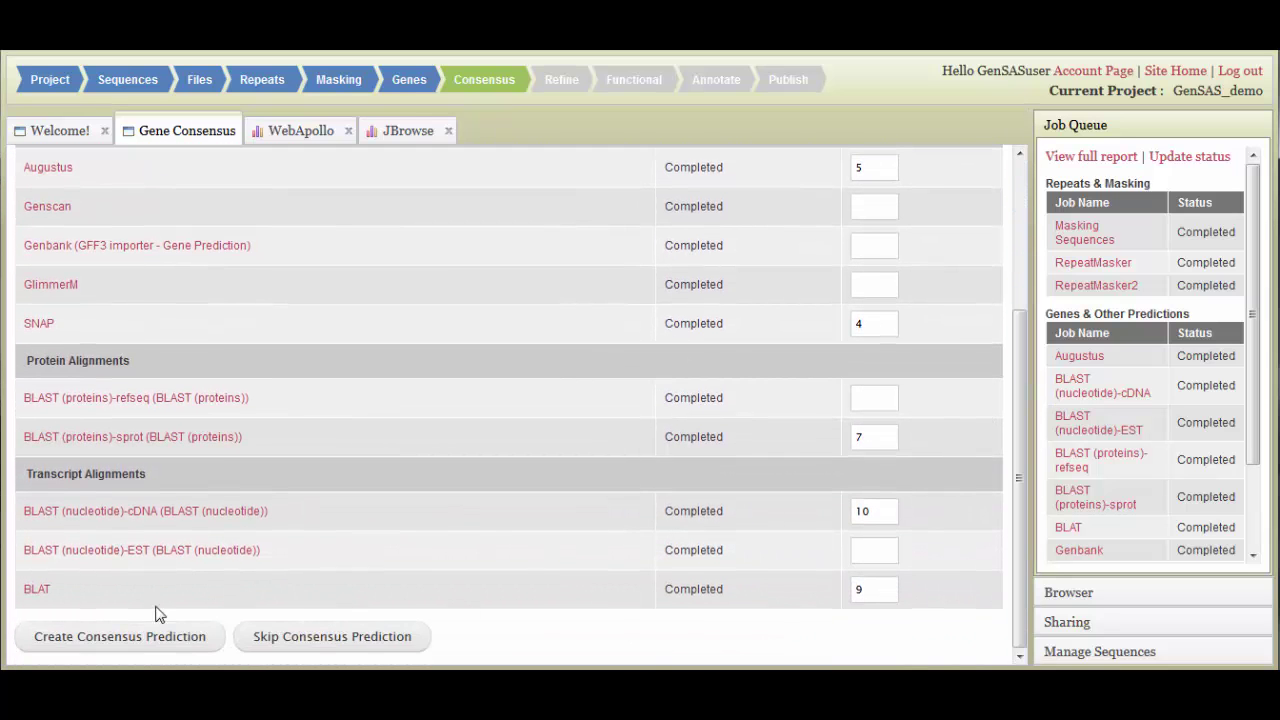
click(152, 643)
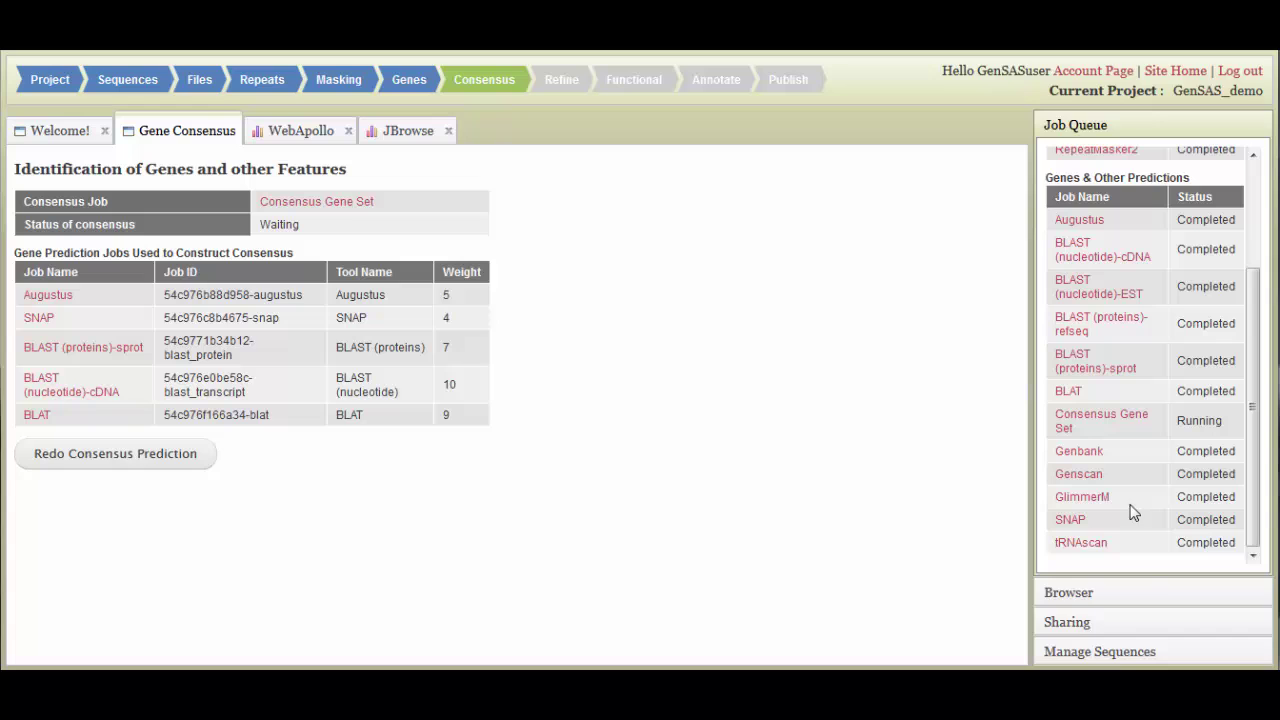
Open the project sharing page and expand the Share this project options
click(1157, 622)
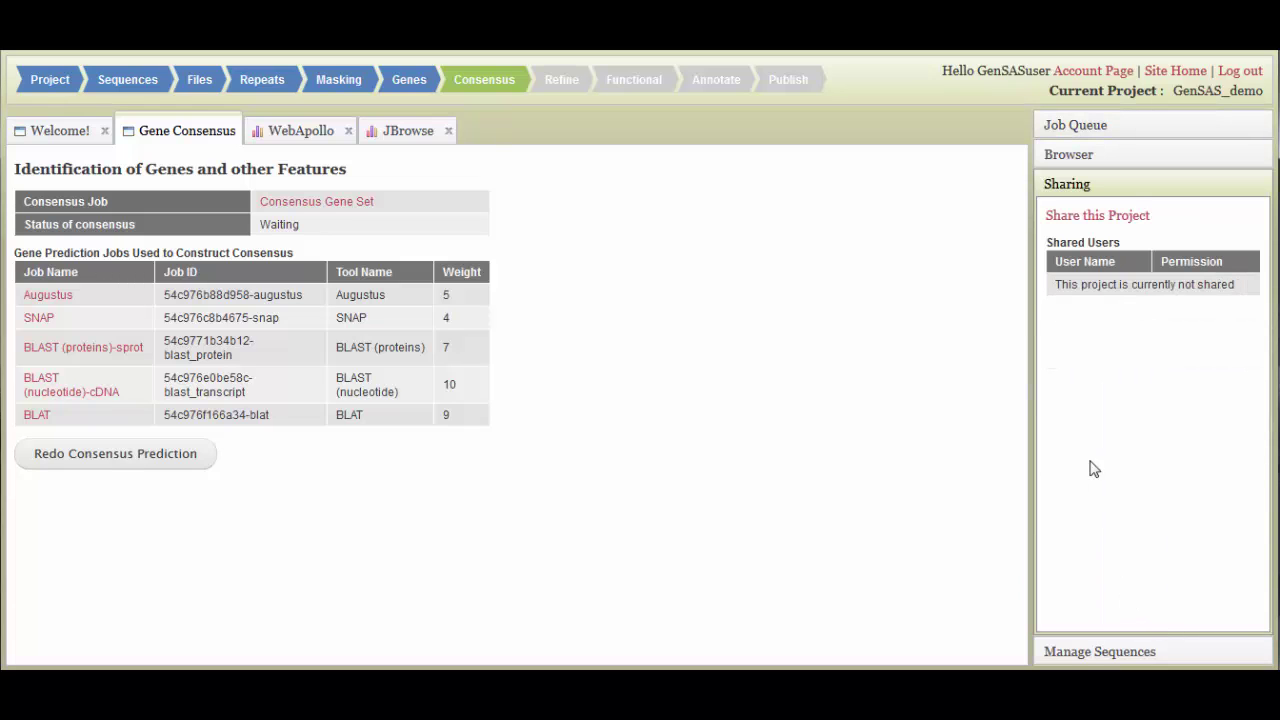
click(1104, 218)
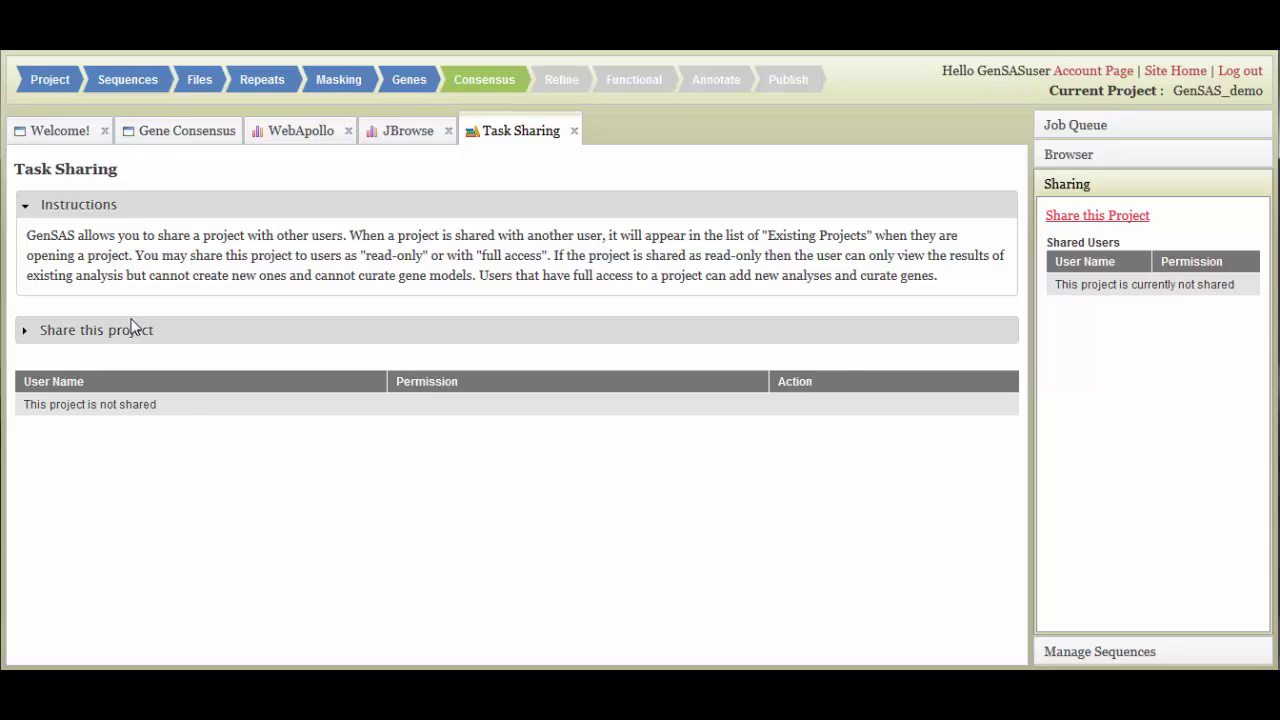
click(132, 331)
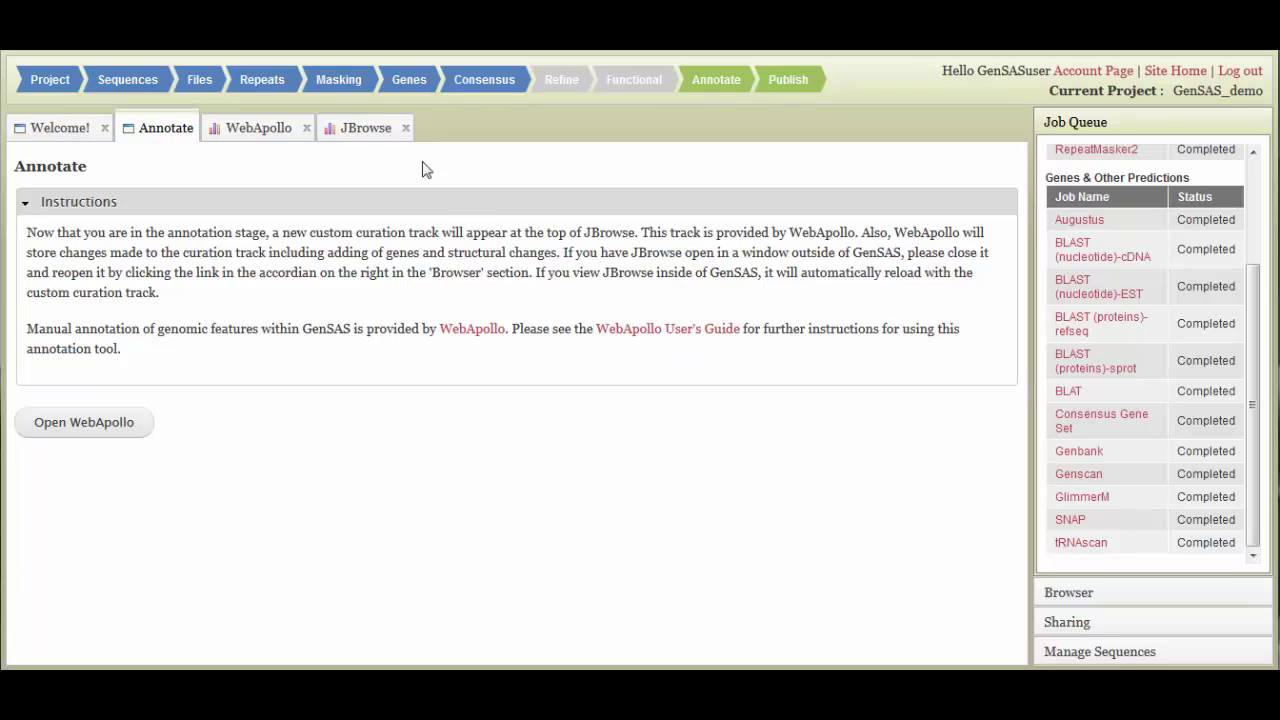
Show the JBrowse tracks with User-created Annotations above the prediction tracks
click(366, 127)
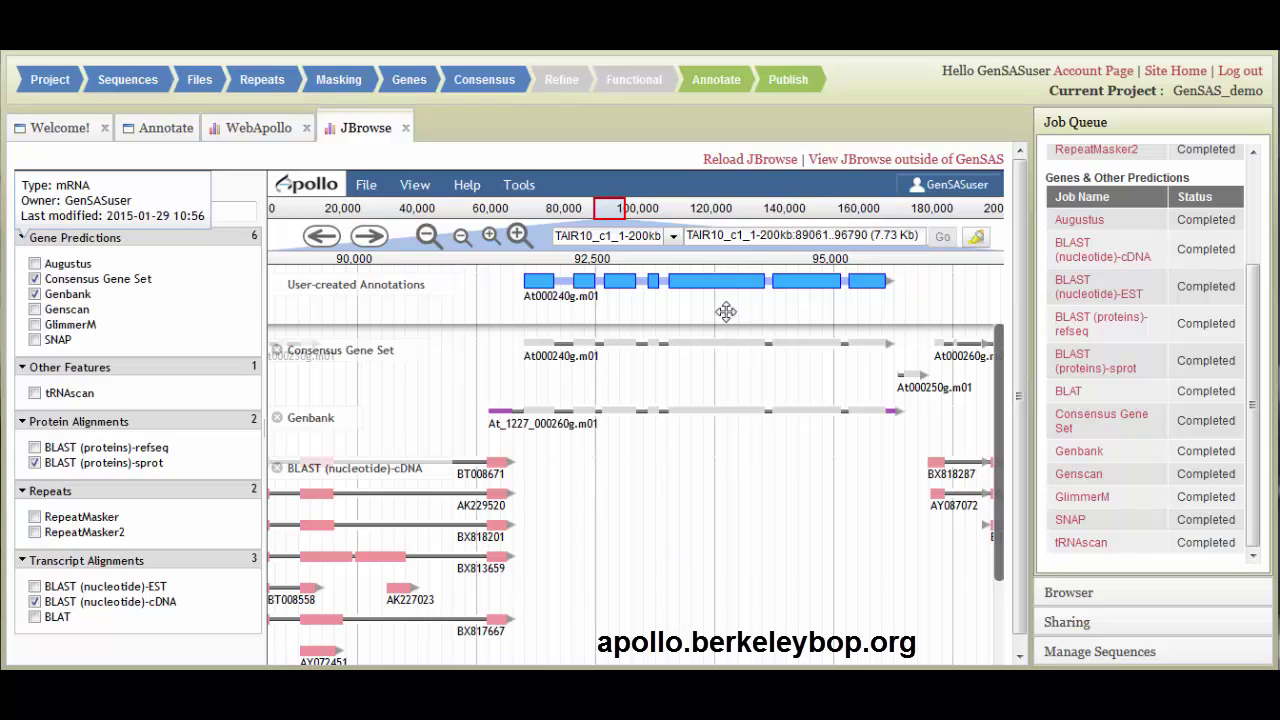
Copy the Genbank model At_1227_000260g.m01 into the User-created Annotations track
mouse_move(727, 289)
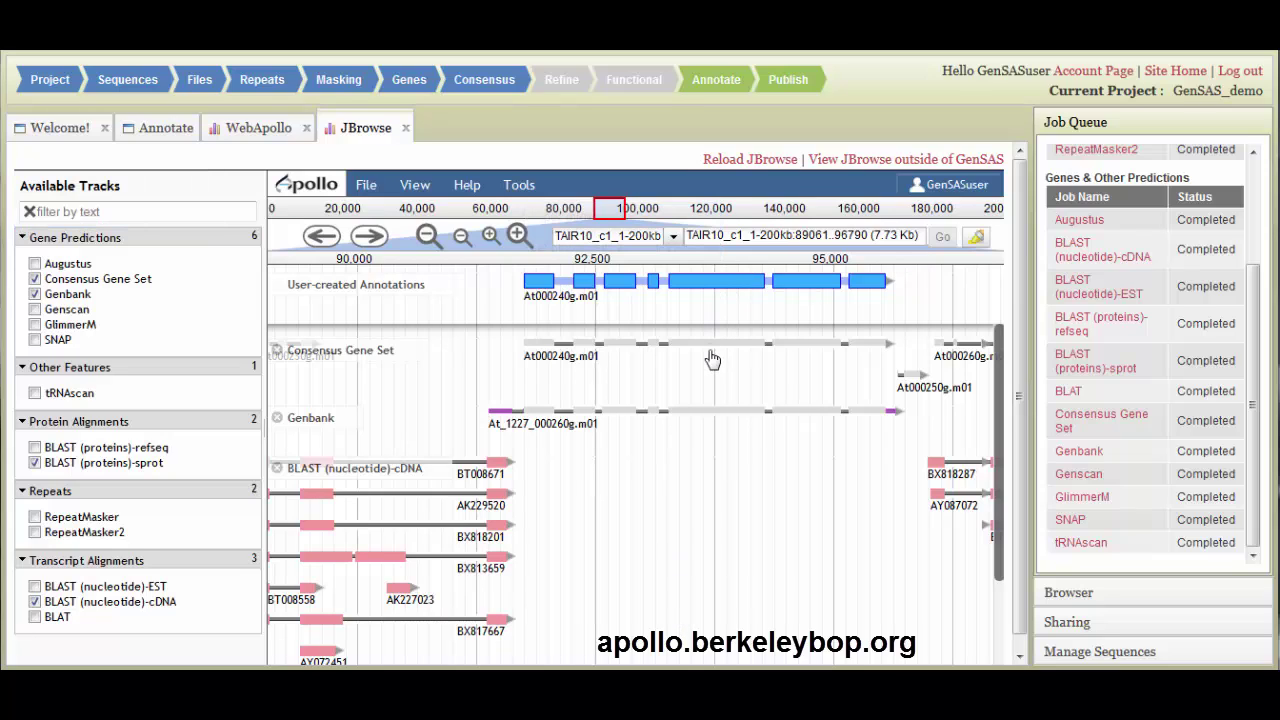
click(713, 418)
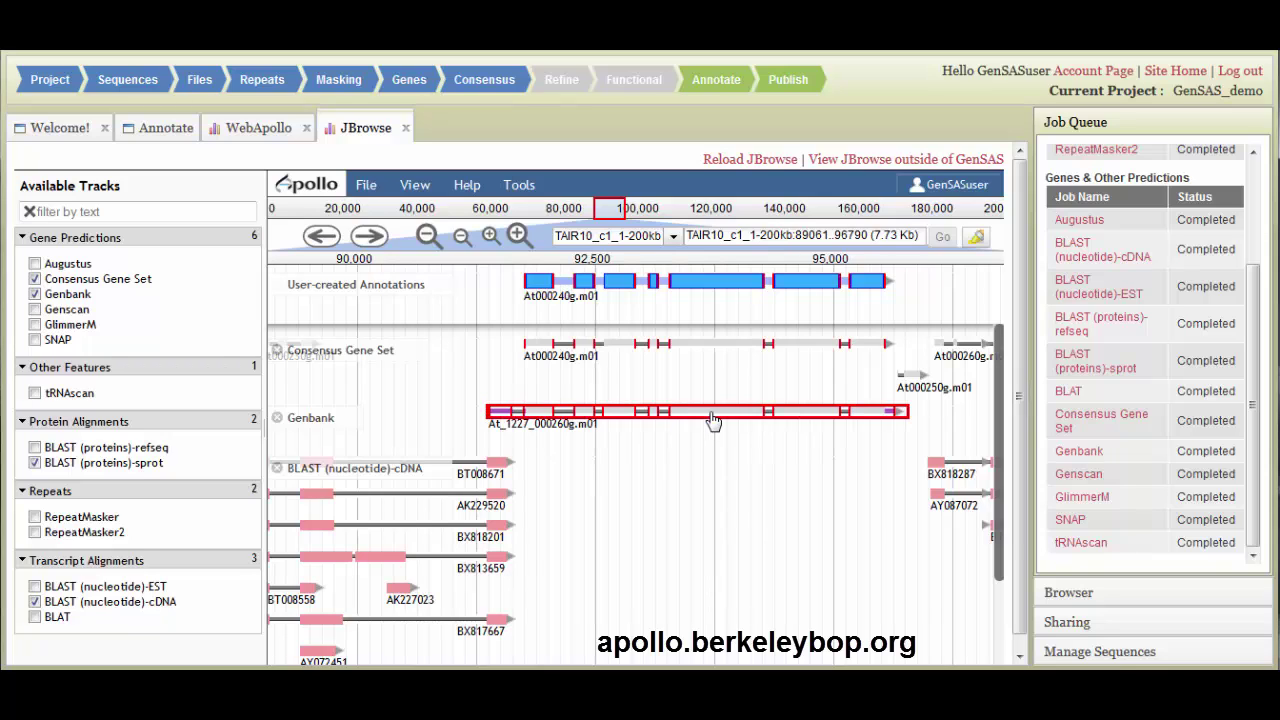
mouse_move(713, 418)
mouse_down()
mouse_move(714, 312)
mouse_move(720, 323)
mouse_up()
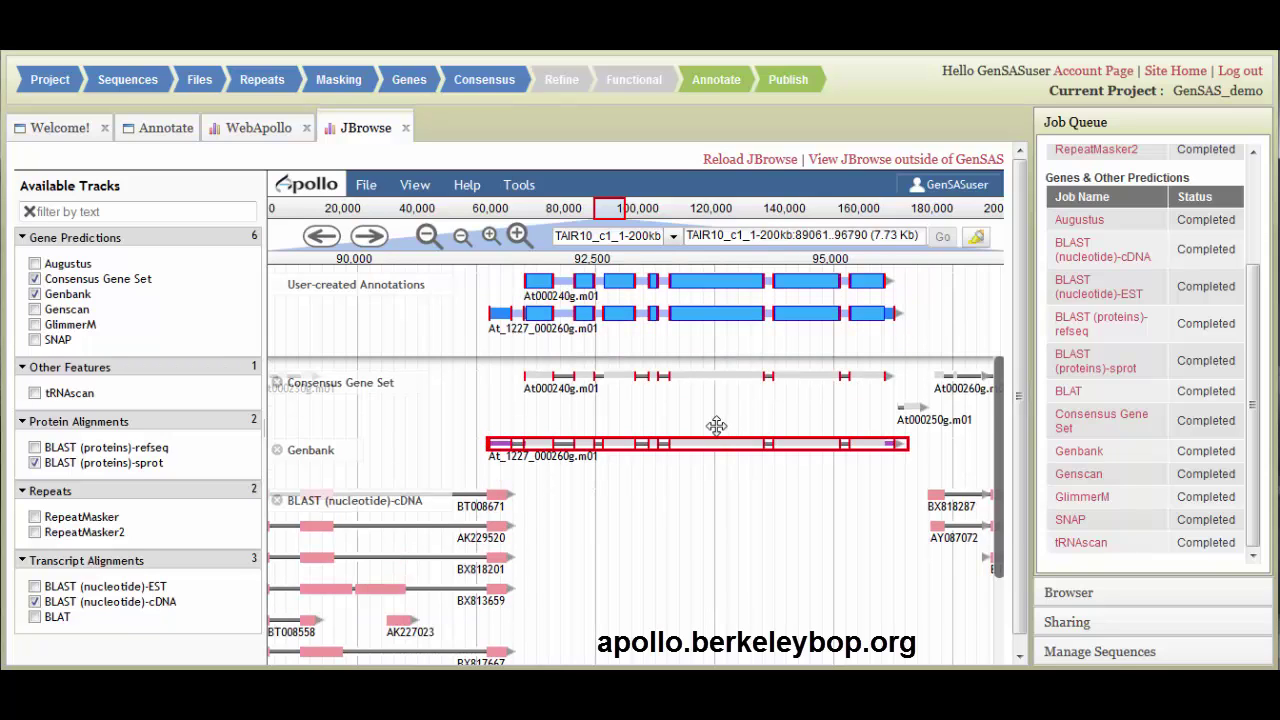
Select the At000240g.m01 consensus transcript and zoom an annotation exon to base level
click(721, 379)
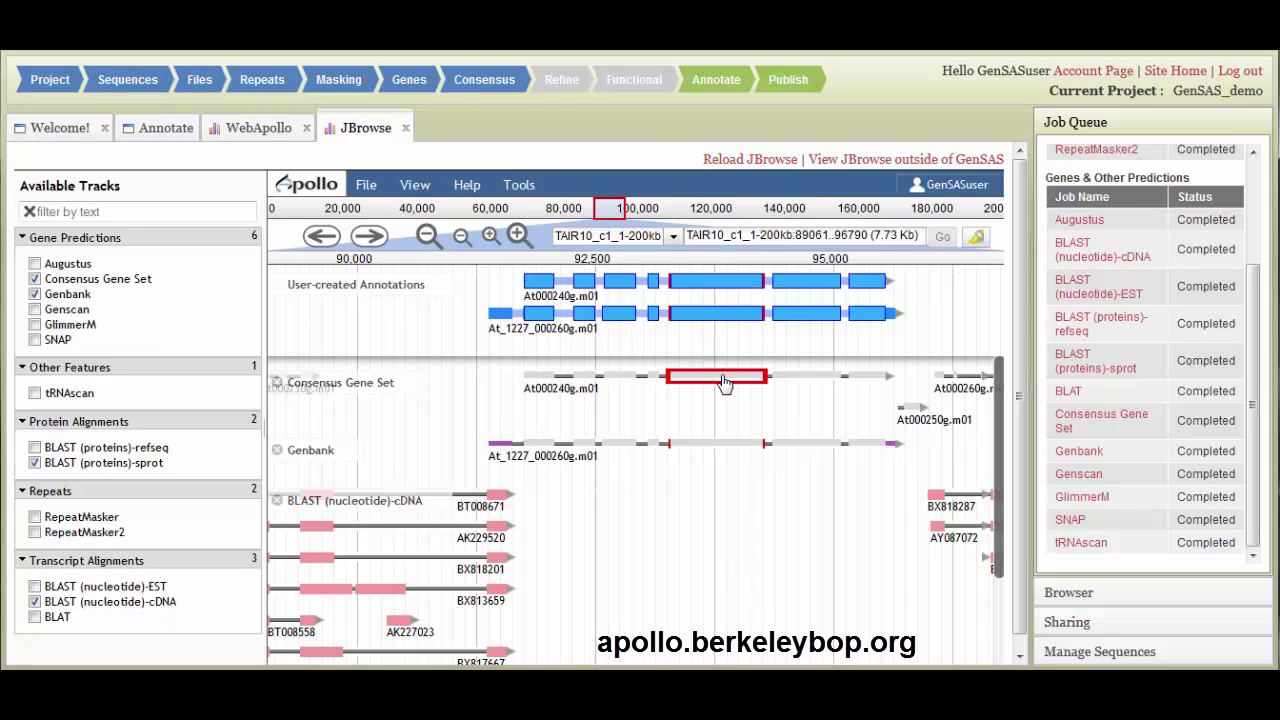
double_click(725, 381)
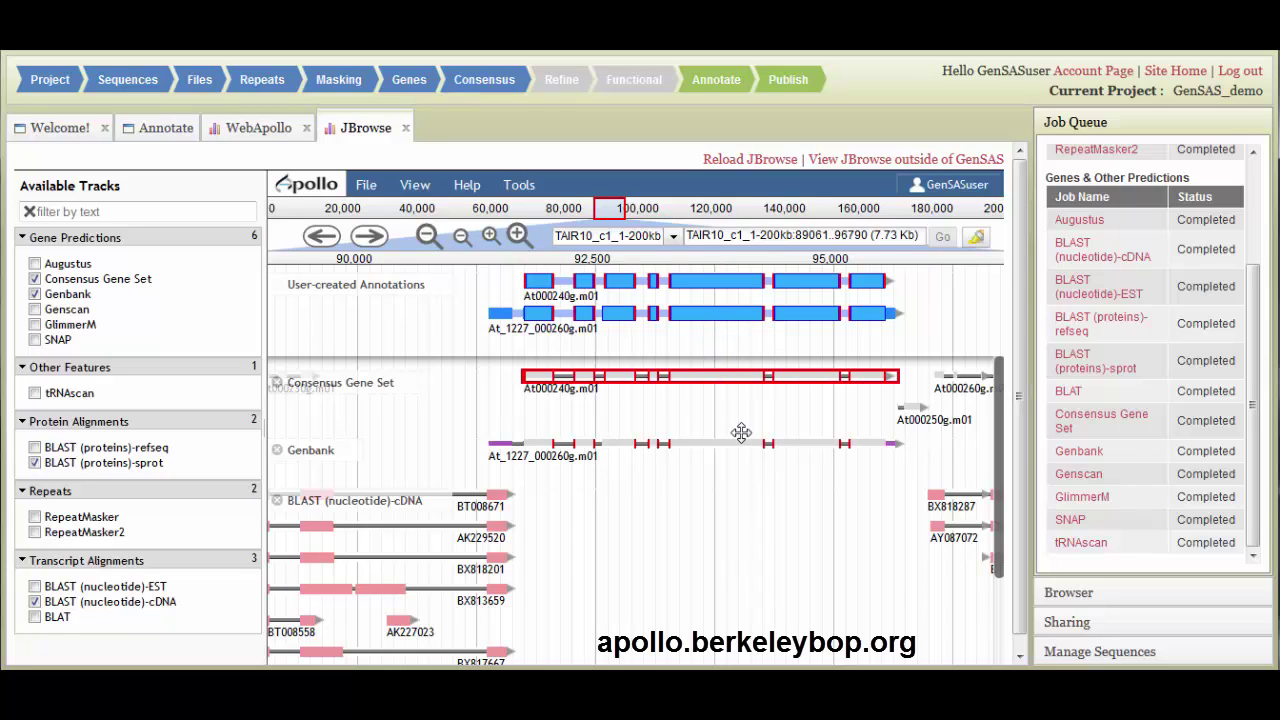
right_click(710, 290)
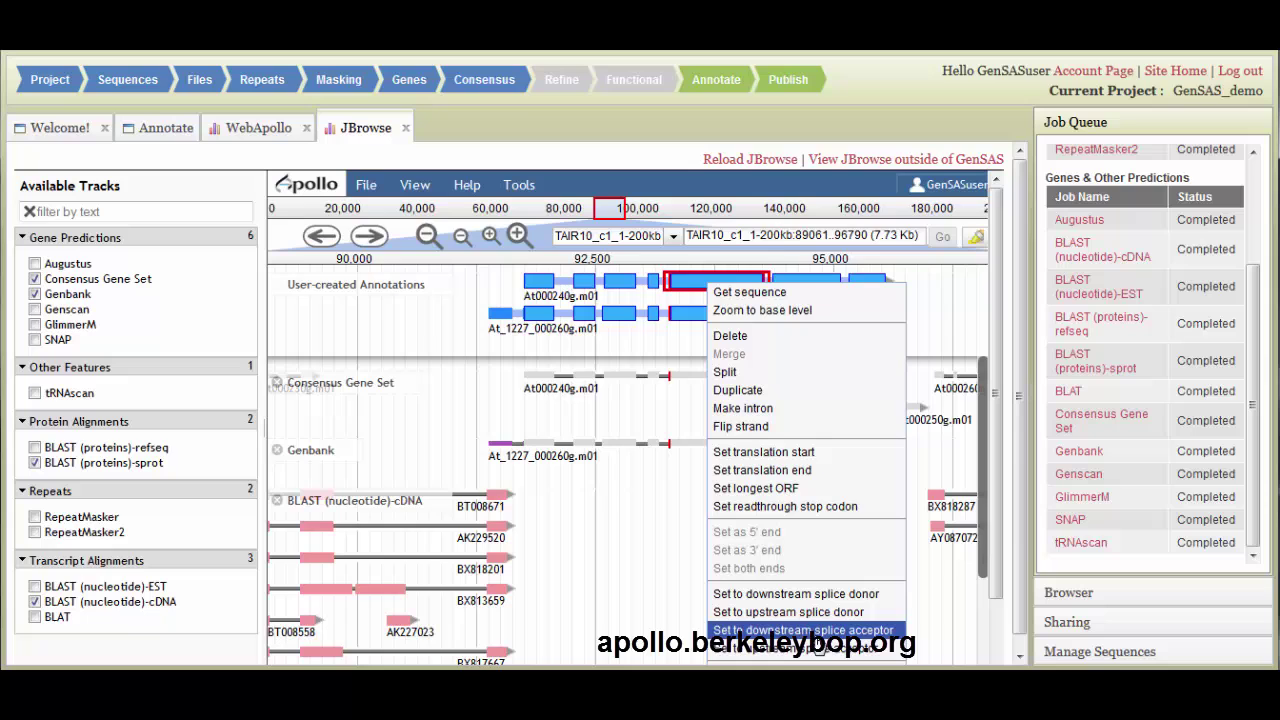
click(746, 310)
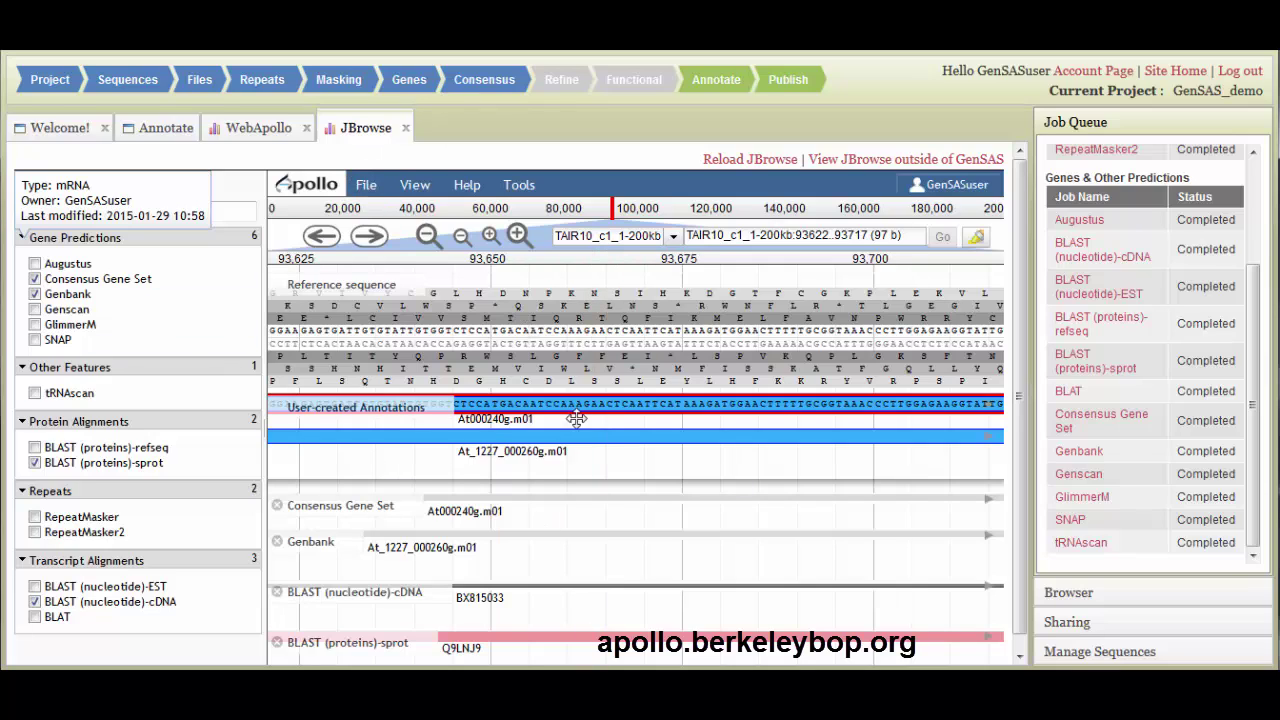
click(252, 128)
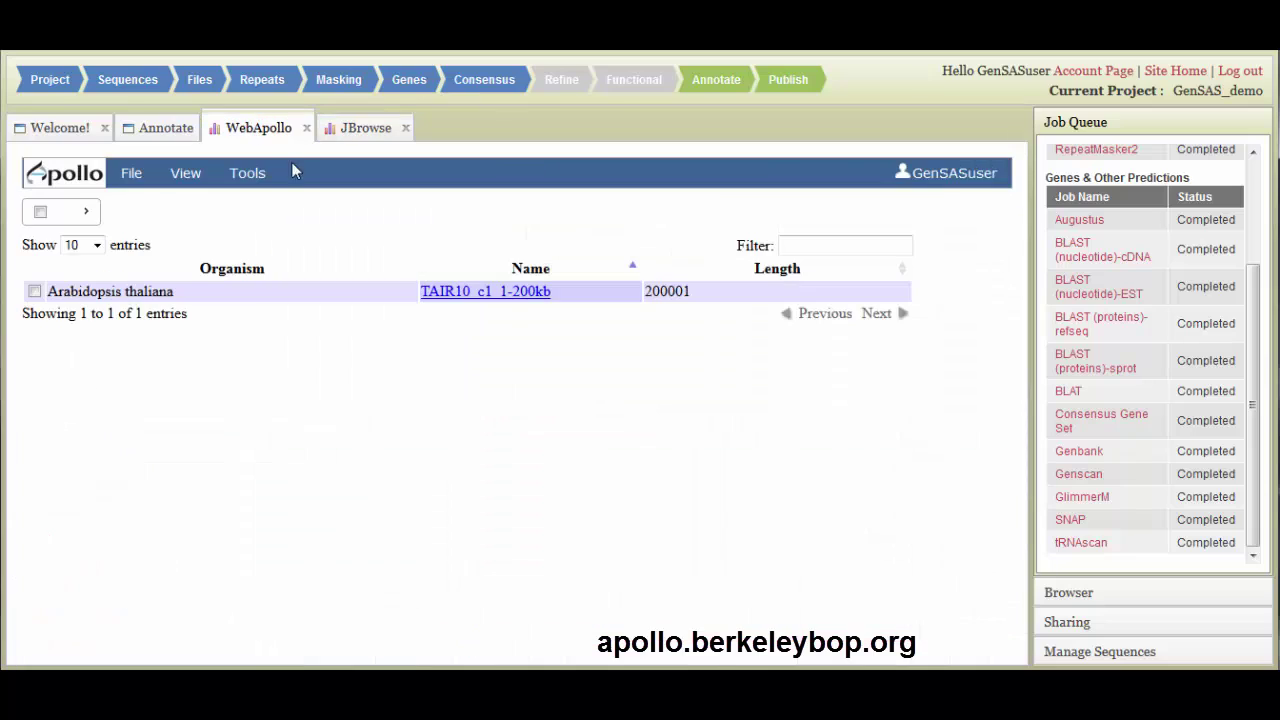
click(133, 176)
click(185, 174)
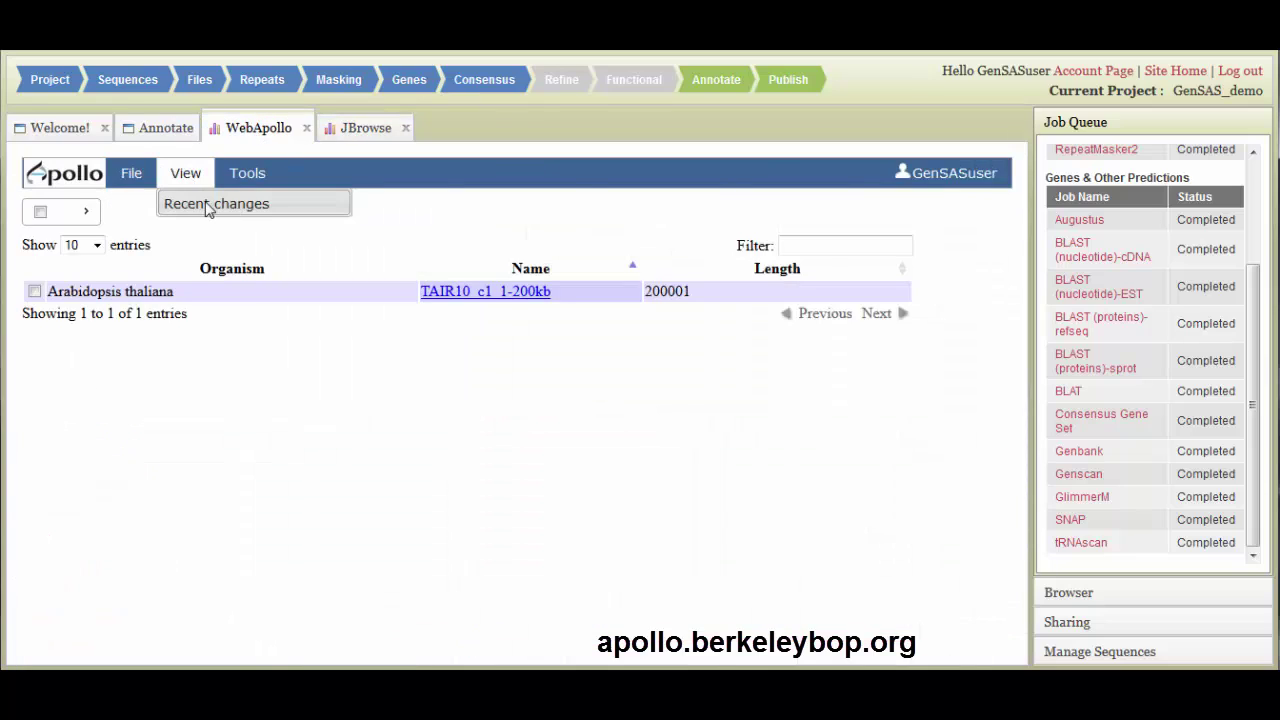
click(212, 204)
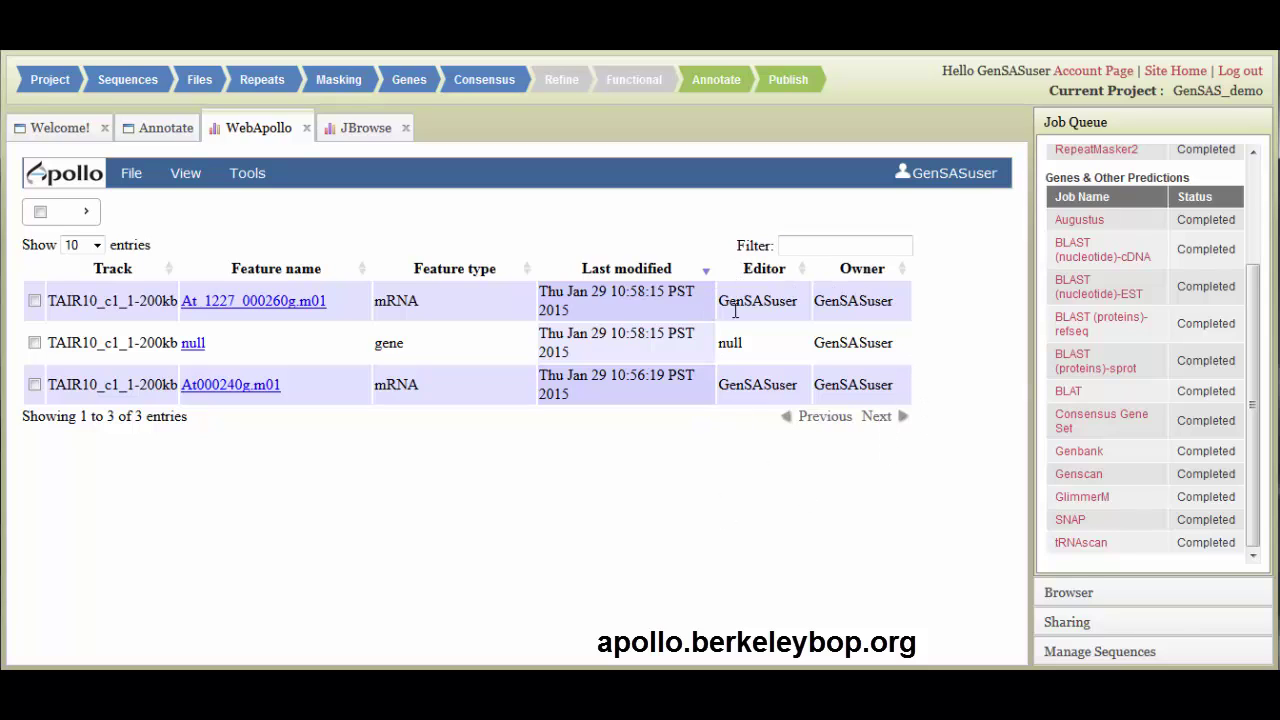
click(346, 130)
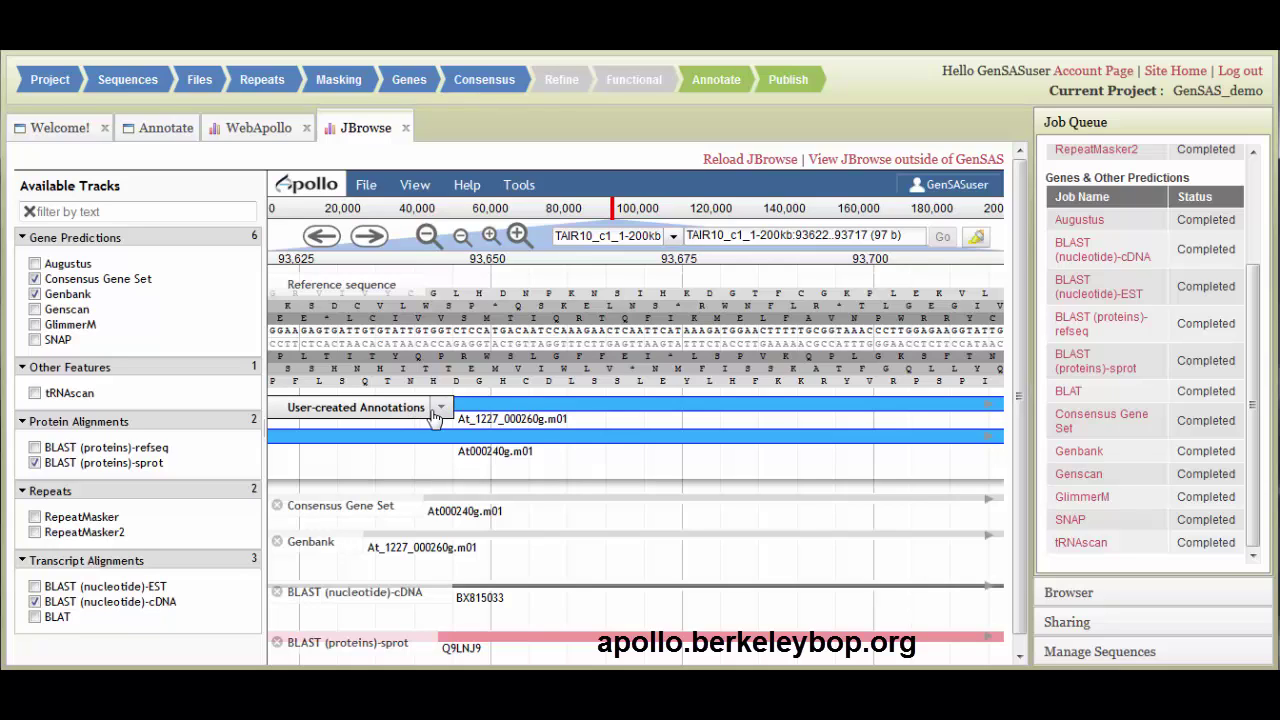
click(438, 409)
mouse_move(504, 472)
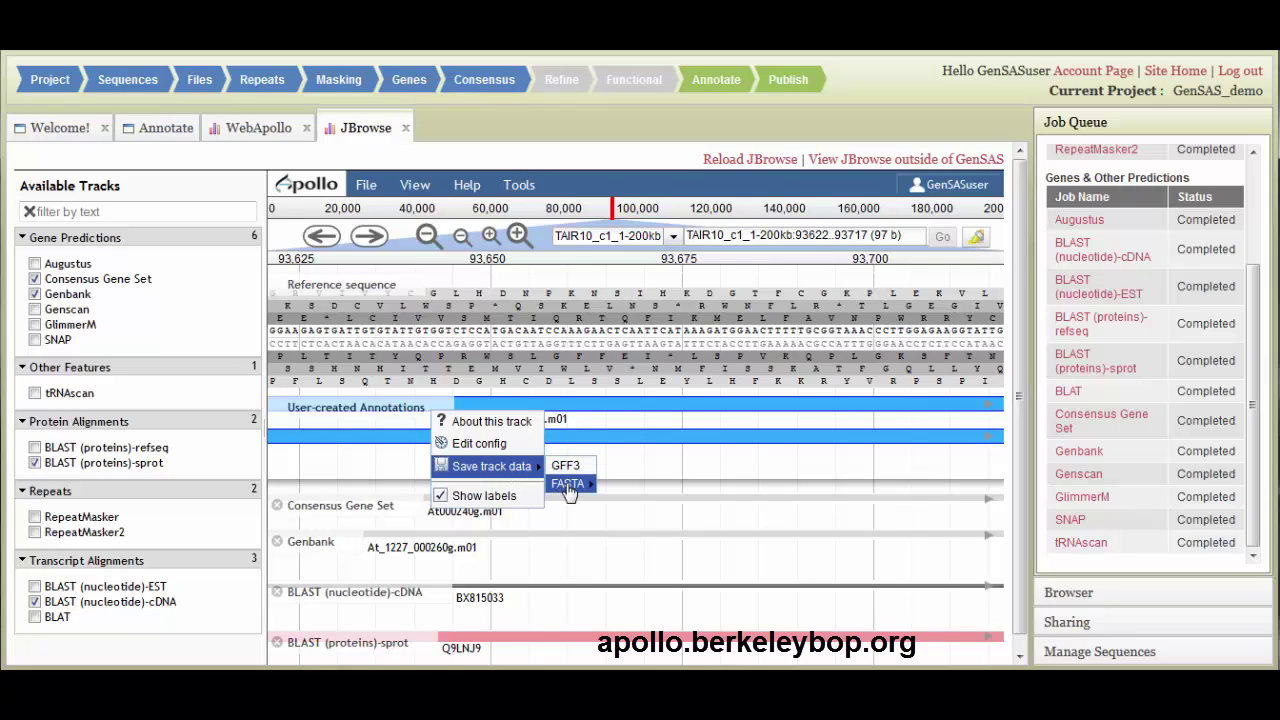
click(420, 411)
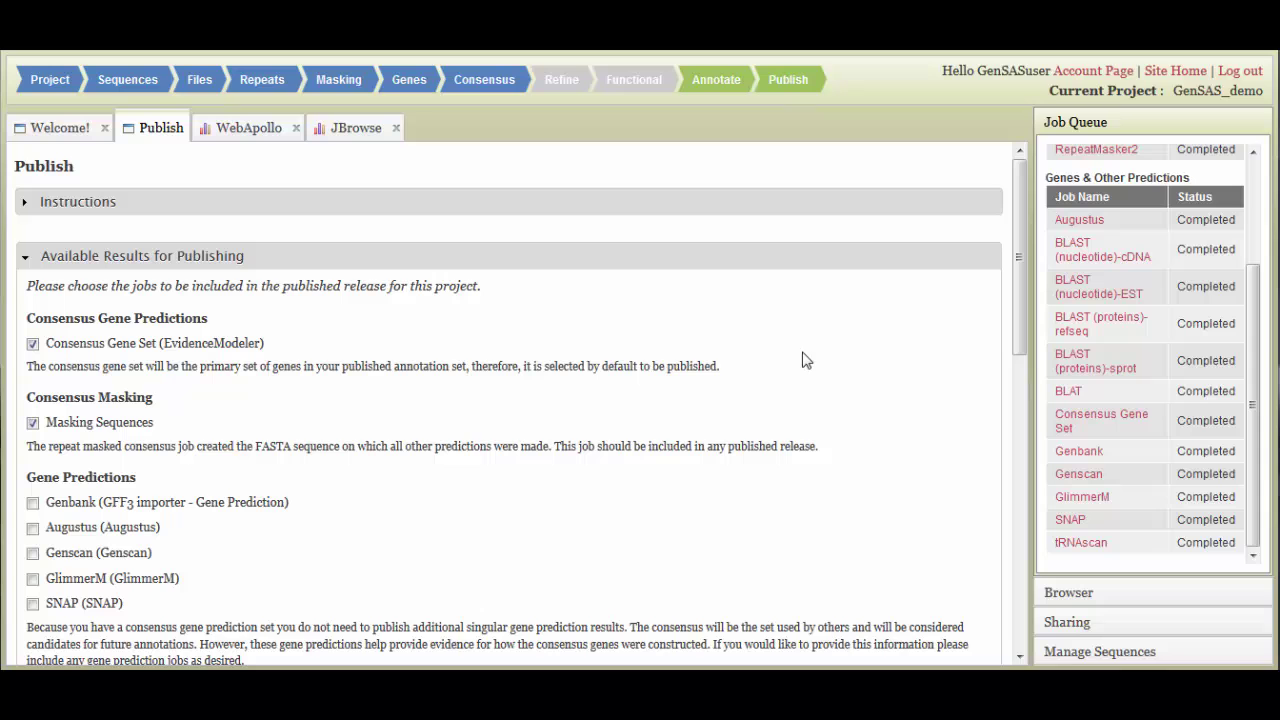
Publish the selected results as annotation version 1
drag(1020, 317, 1022, 652)
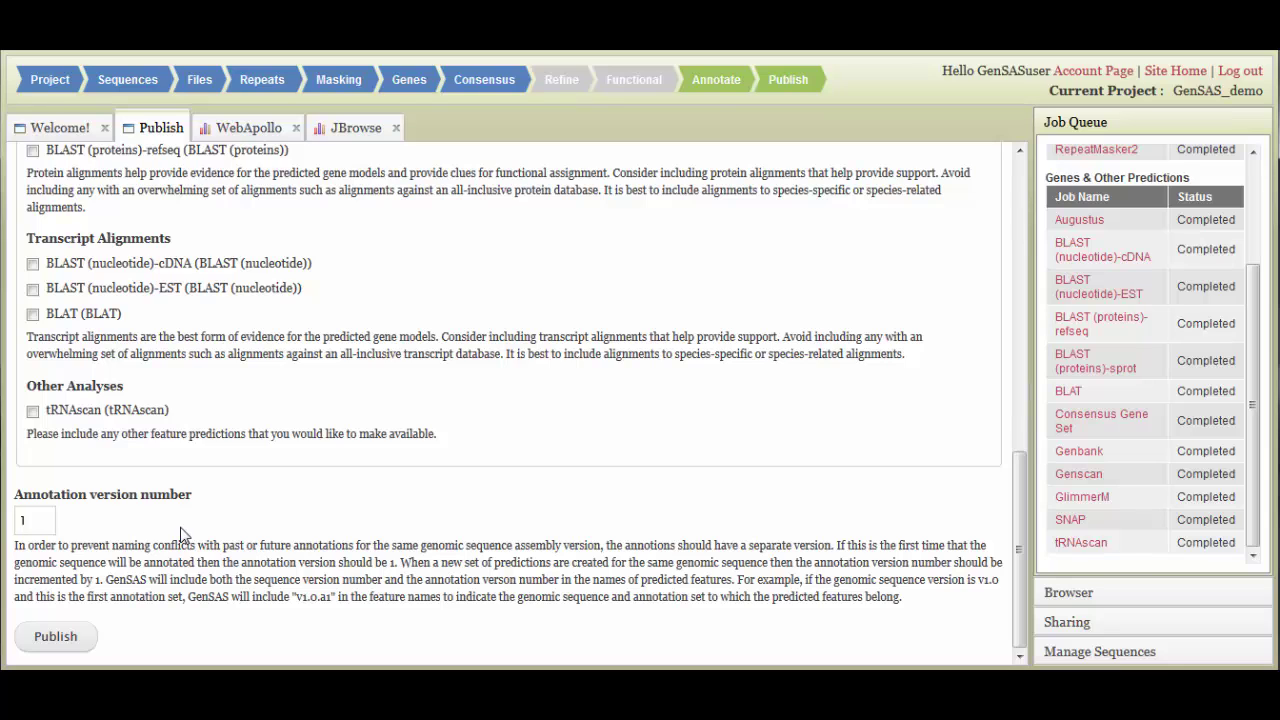
click(67, 640)
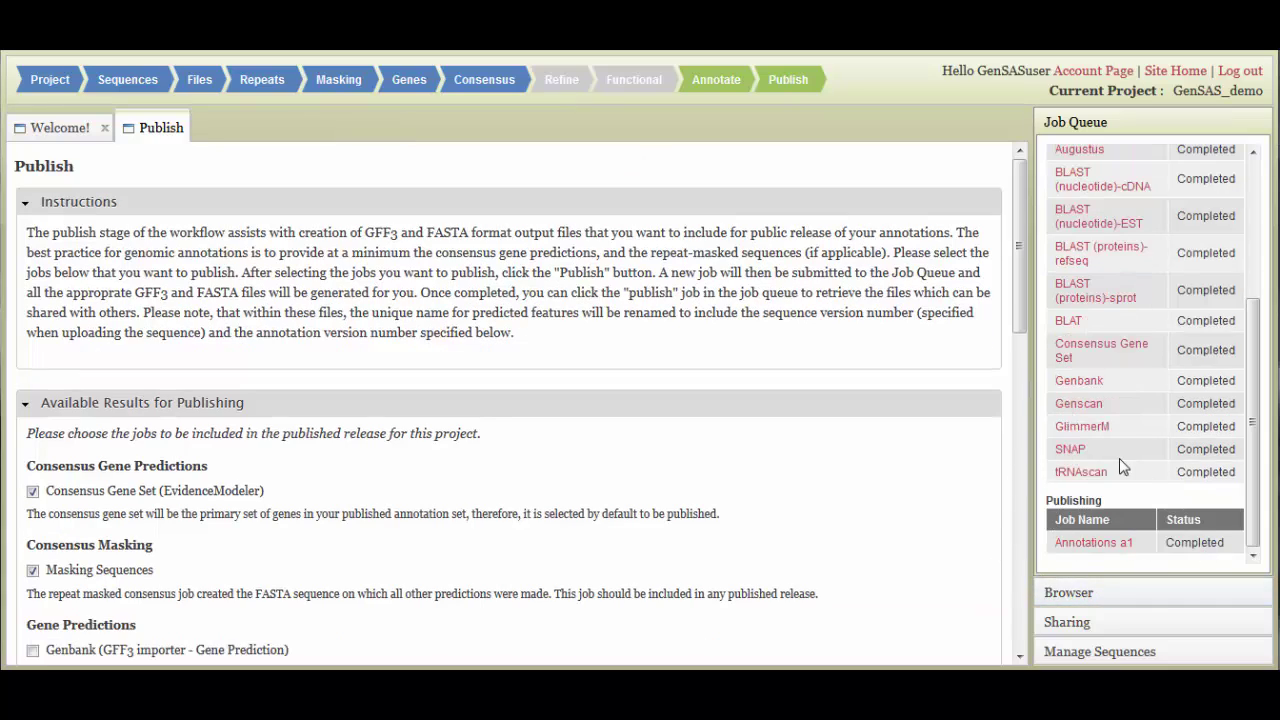
Open the Annotations a1 job results and scroll through its published files
click(1092, 543)
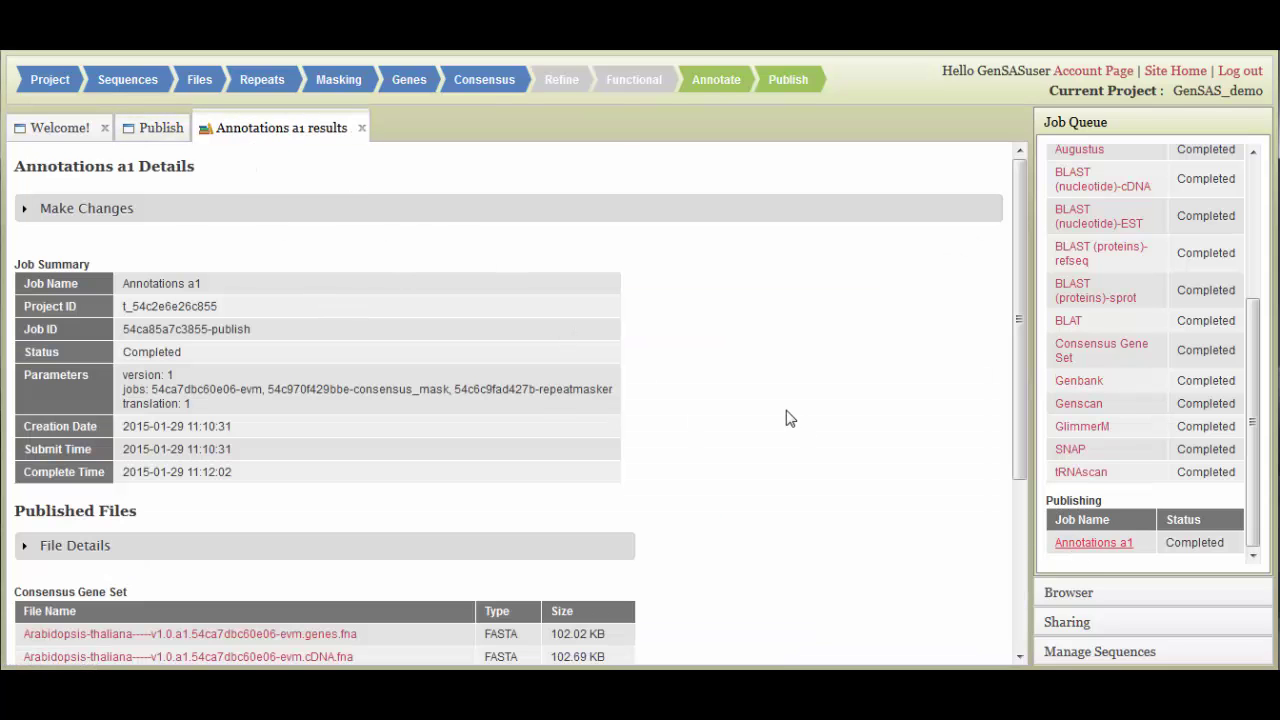
scroll(786, 418, down, 3)
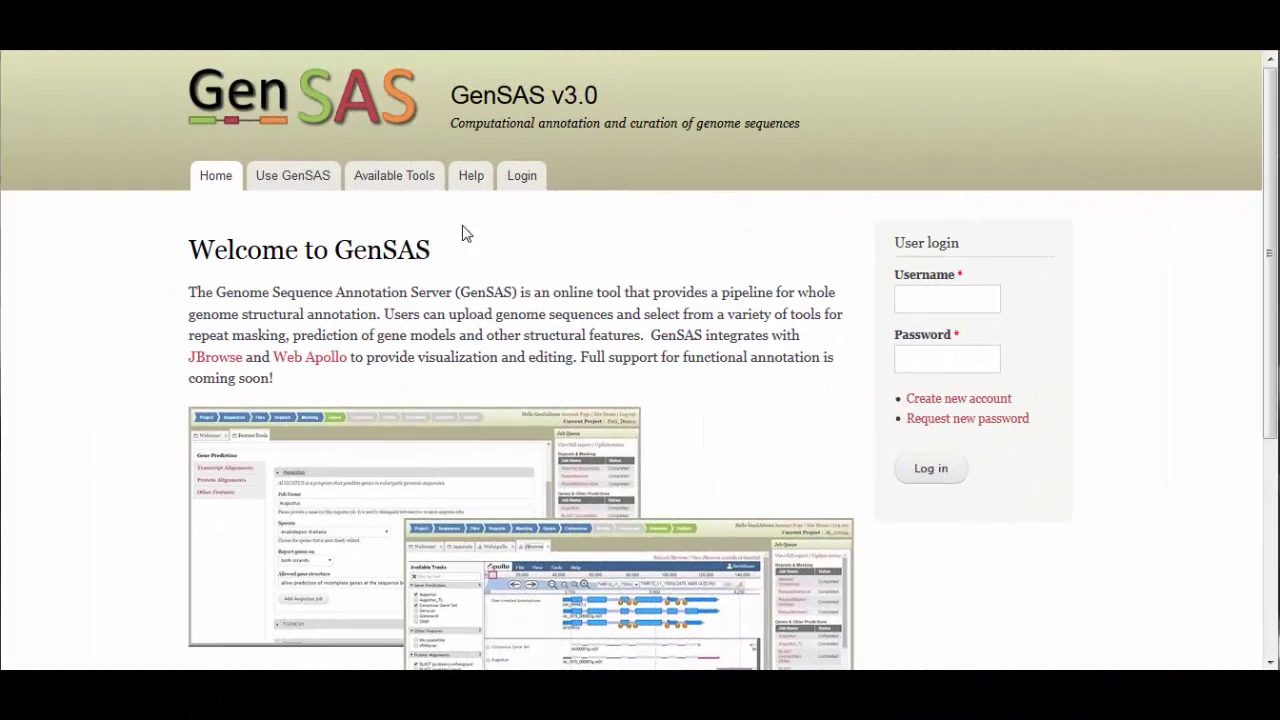
Go from the Help page to the developers' contact form
click(468, 190)
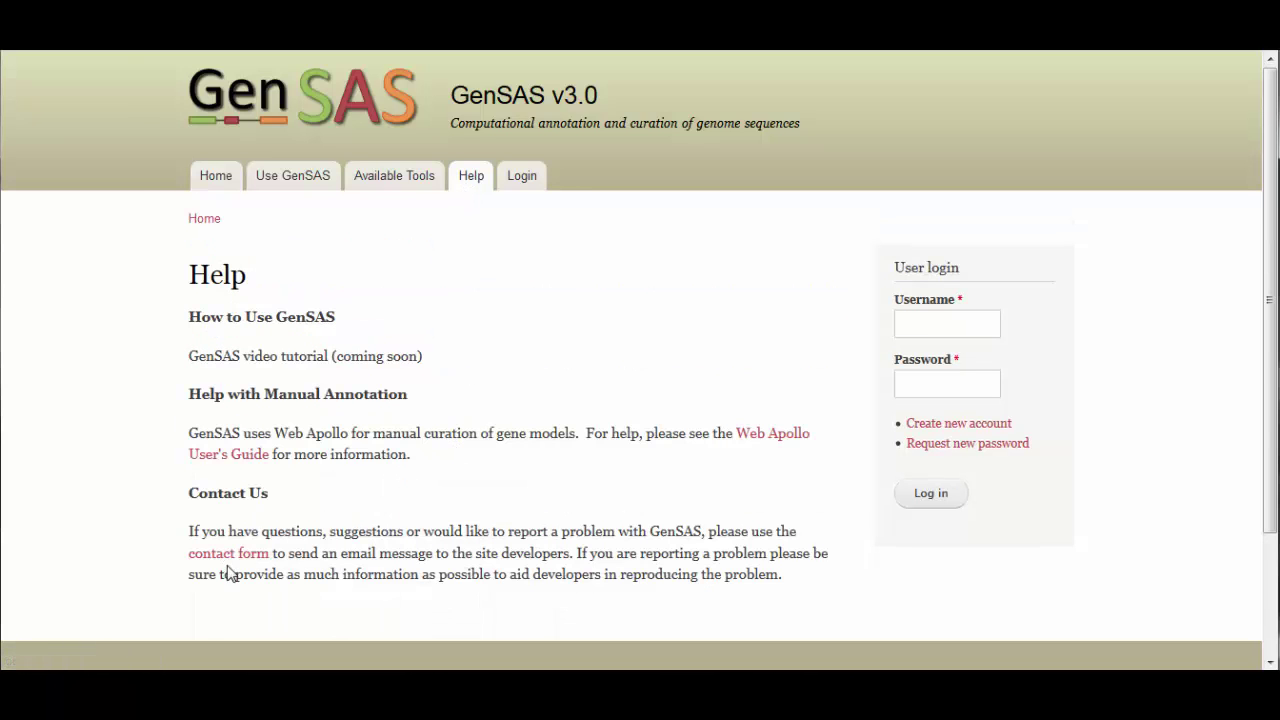
click(240, 553)
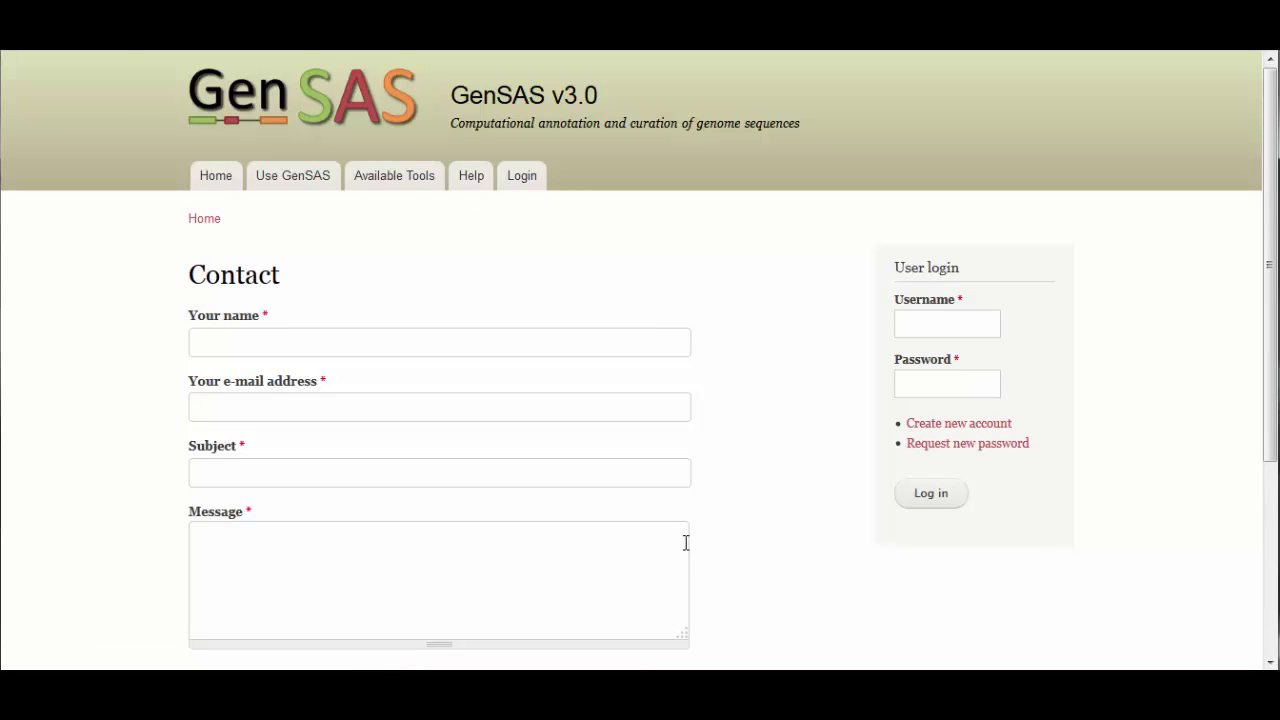